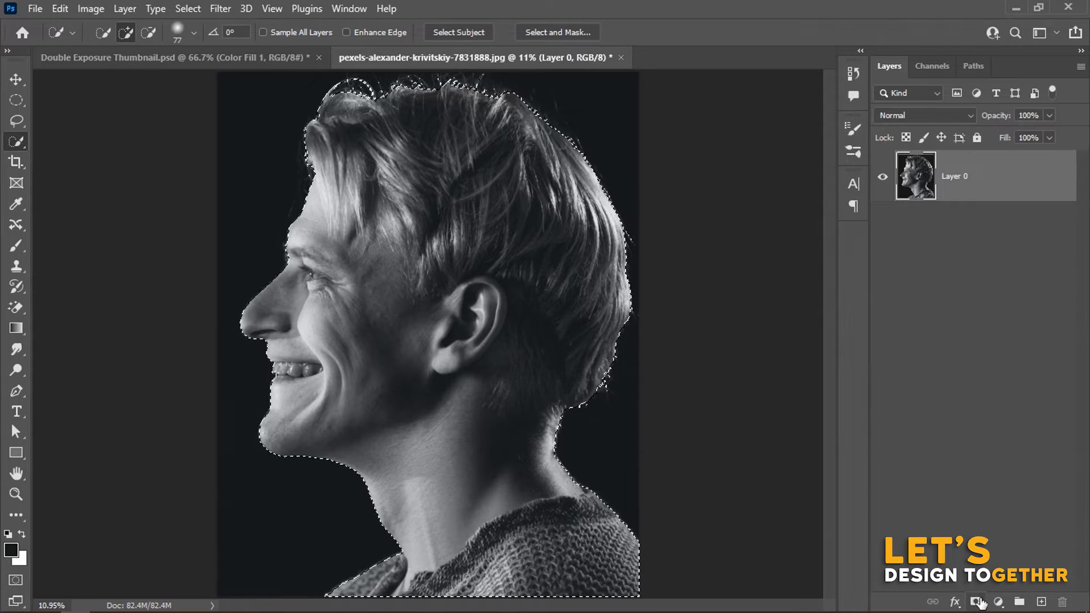
Step: Mask the portrait layer to the selected man and place a solid color fill layer in 141819 beneath it
click(981, 601)
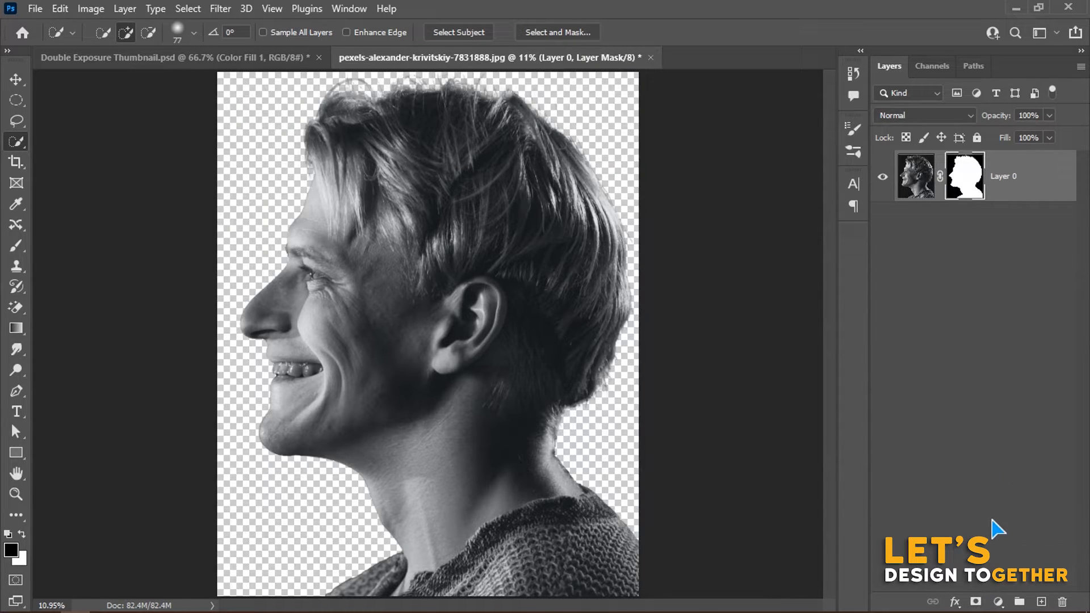
click(995, 601)
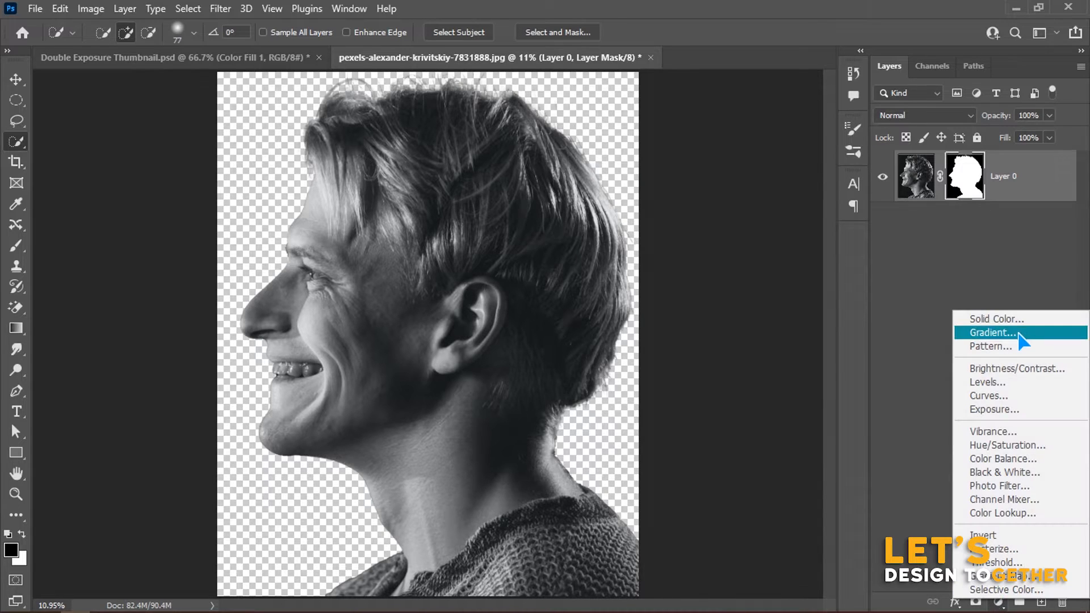
click(1017, 319)
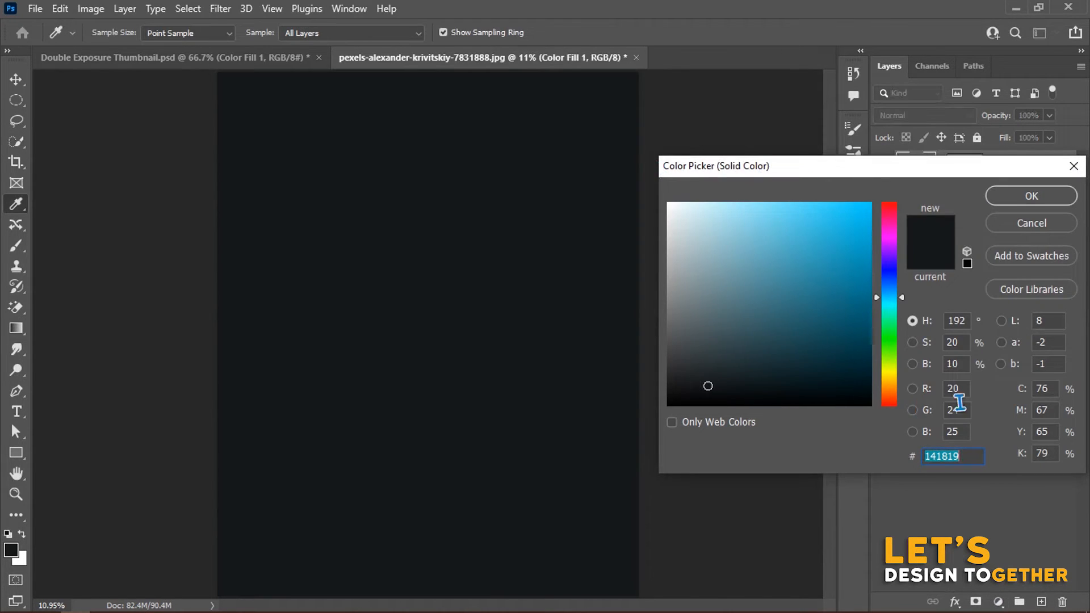
click(1031, 198)
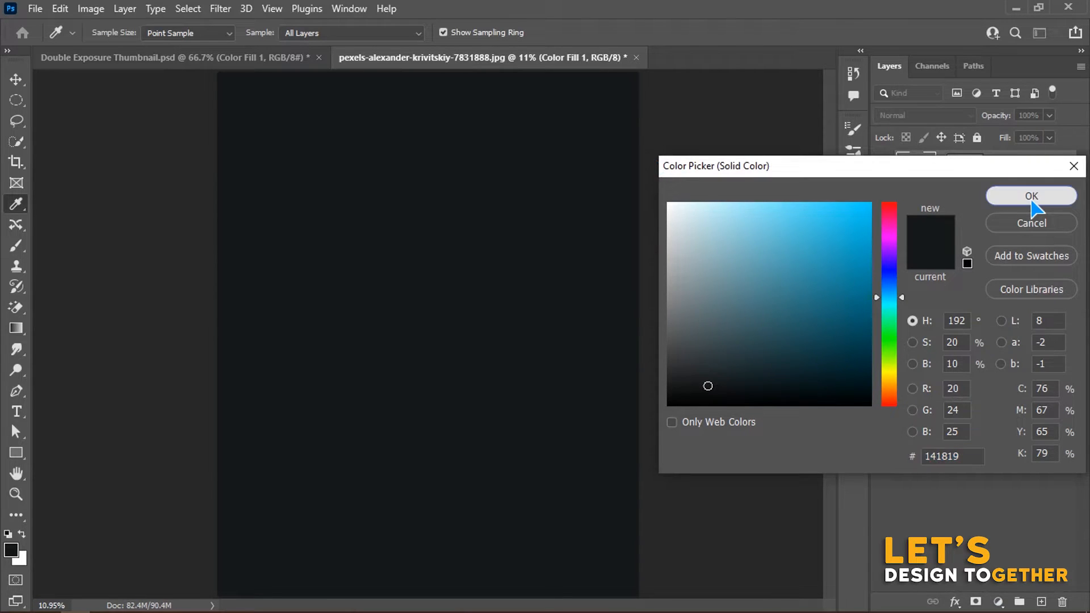
drag(1036, 185, 1035, 252)
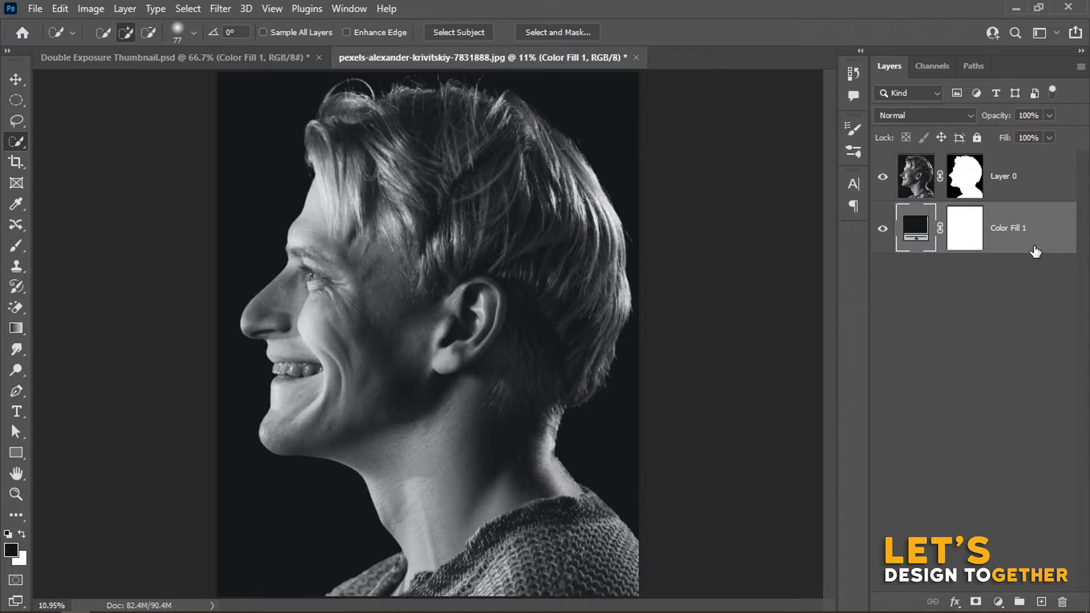
Step: Place the embedded forest image pexels-efdal-yildiz-917494 above the portrait layer
click(922, 180)
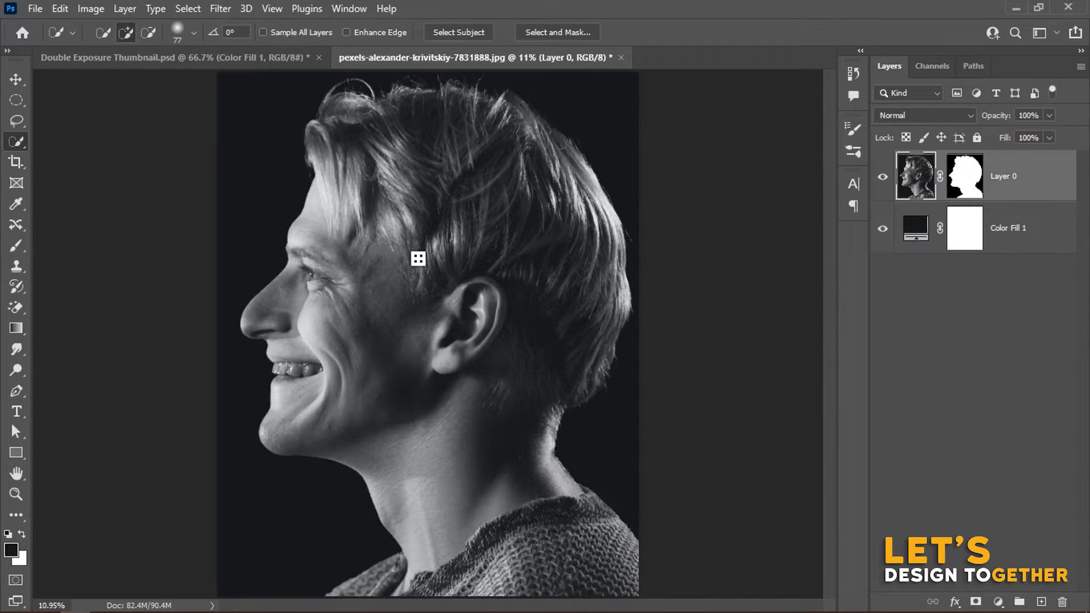
click(34, 9)
click(124, 344)
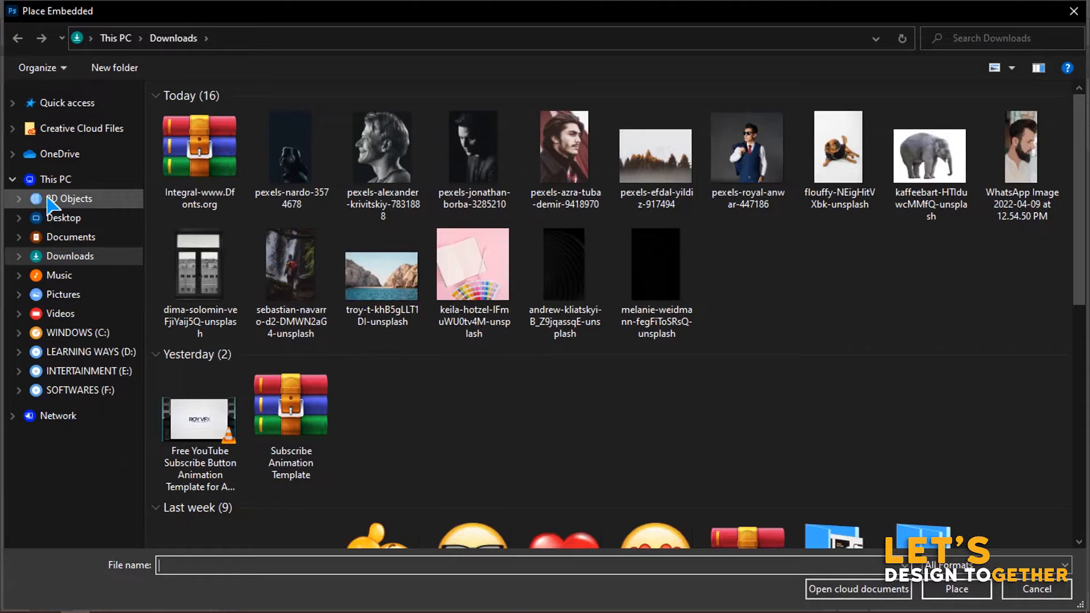
double_click(664, 187)
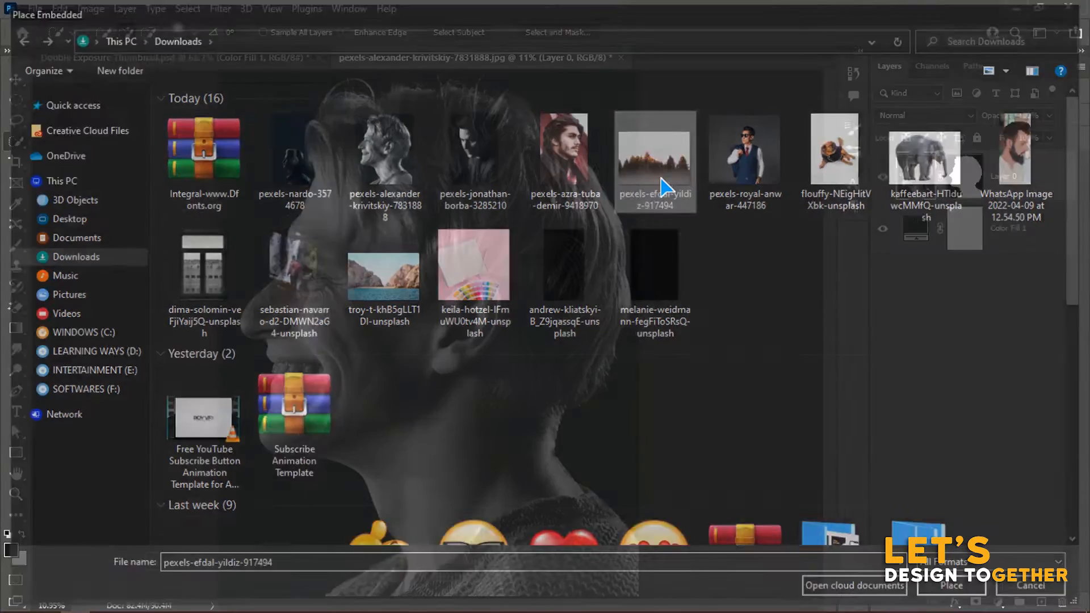
Step: Enlarge the forest image to about 242% and rotate it about 51° so the trees slope across the man's head
drag(577, 222, 777, 129)
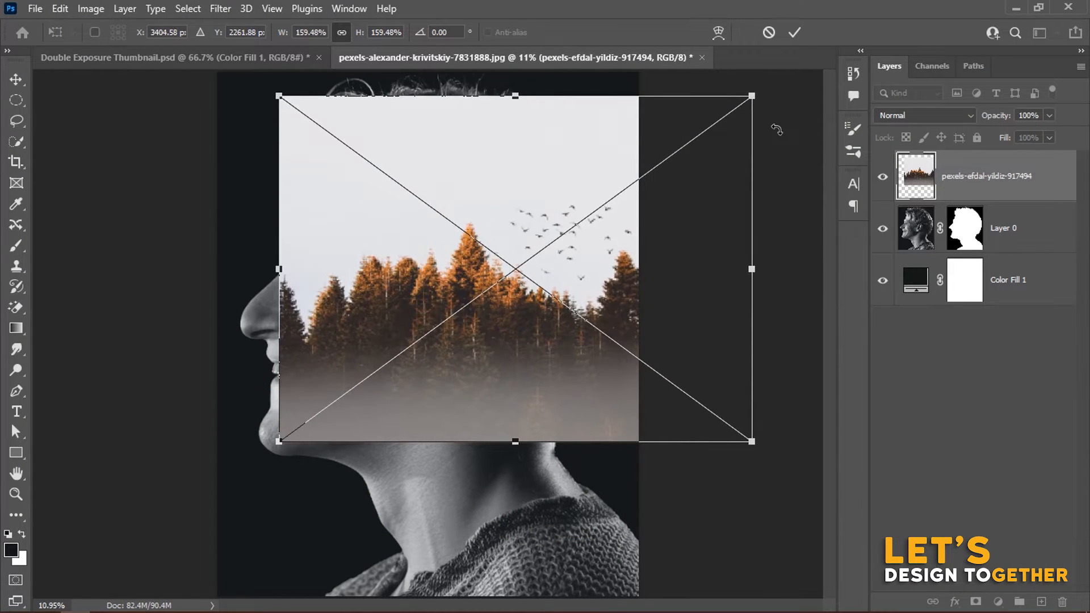
key(ctrl+minus)
key(ctrl+minus)
key(ctrl+minus)
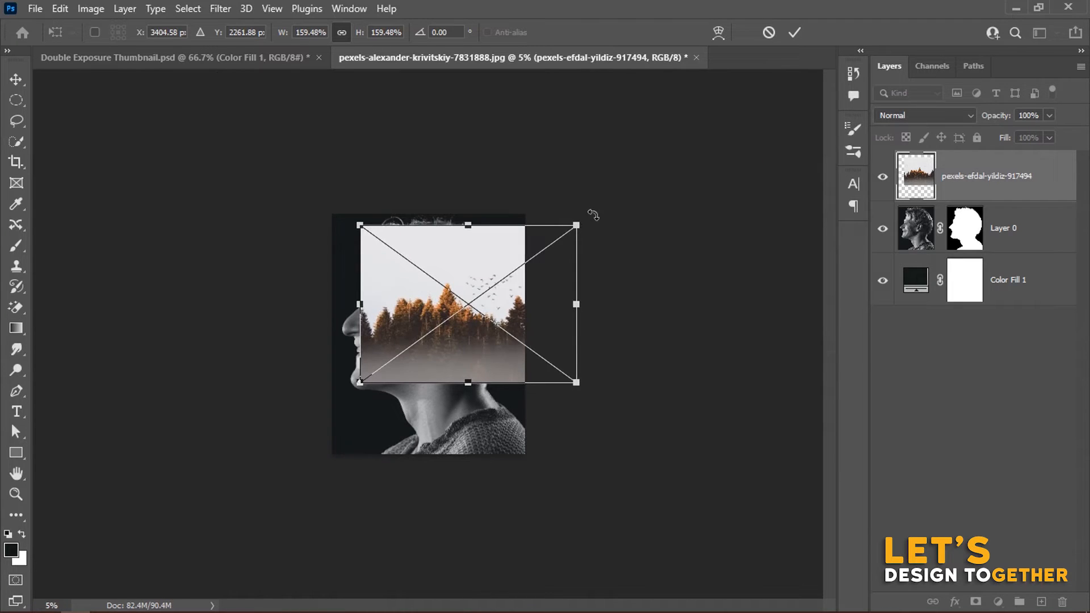
drag(592, 214, 691, 362)
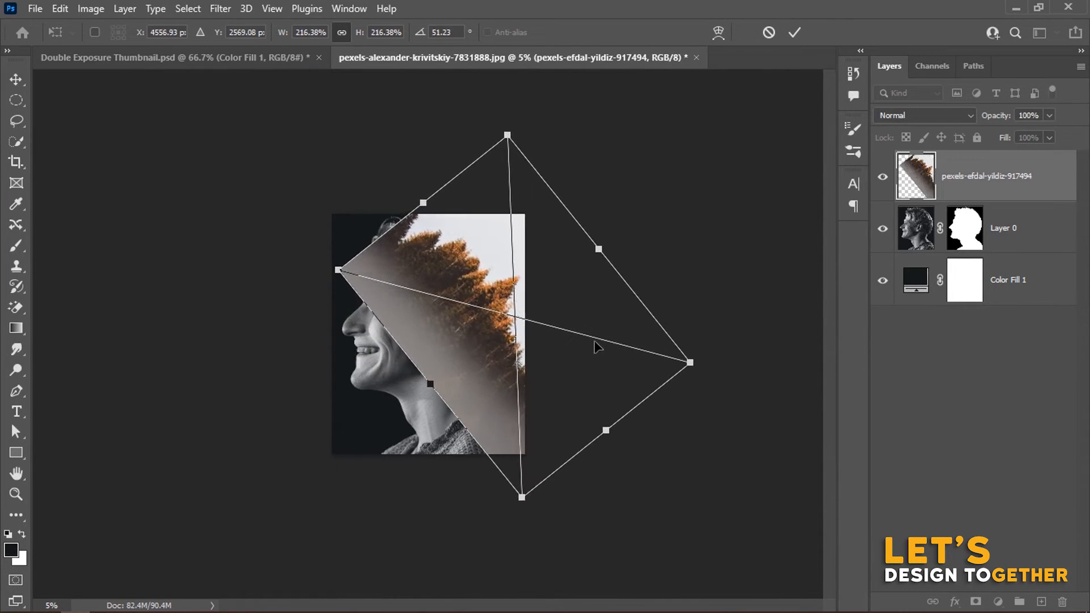
drag(338, 272, 297, 259)
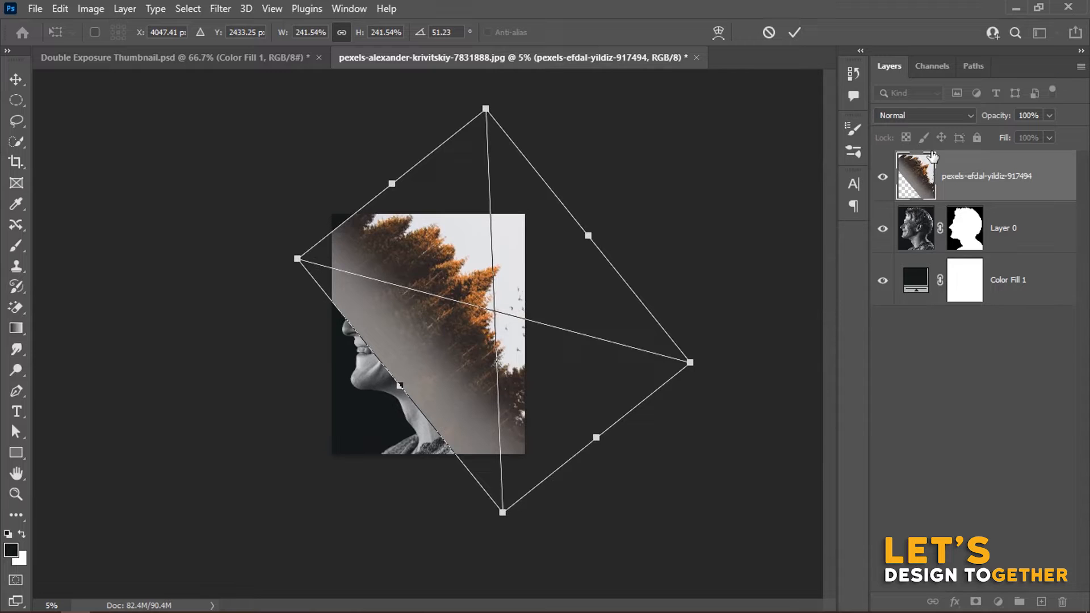
Step: Set the forest layer's opacity to 75% and rotate and shift it slightly so the treeline follows the head and neck
click(1028, 115)
text(75)
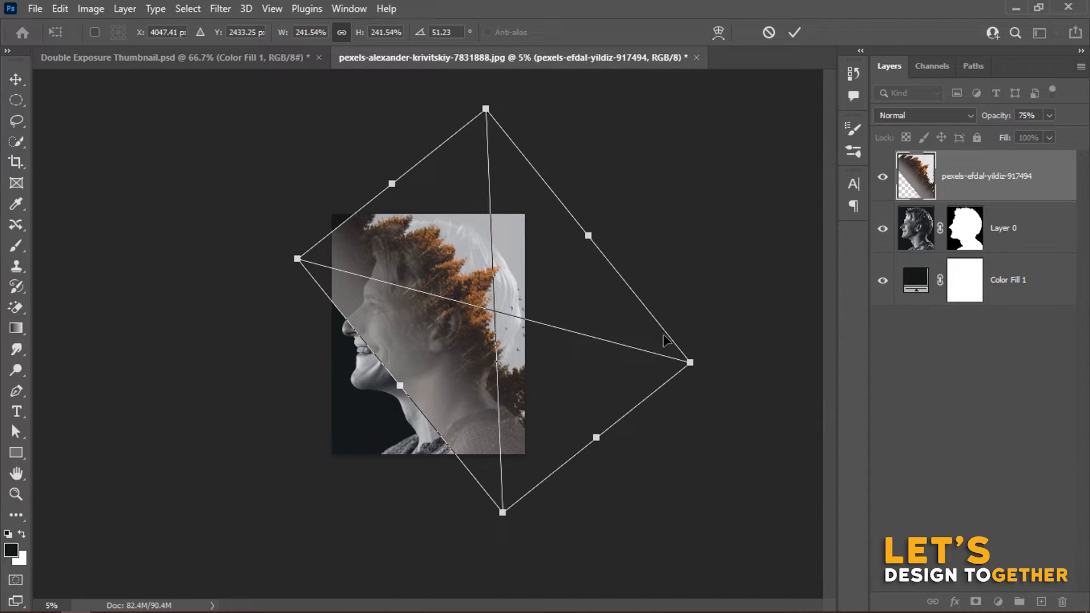
key(ctrl+plus)
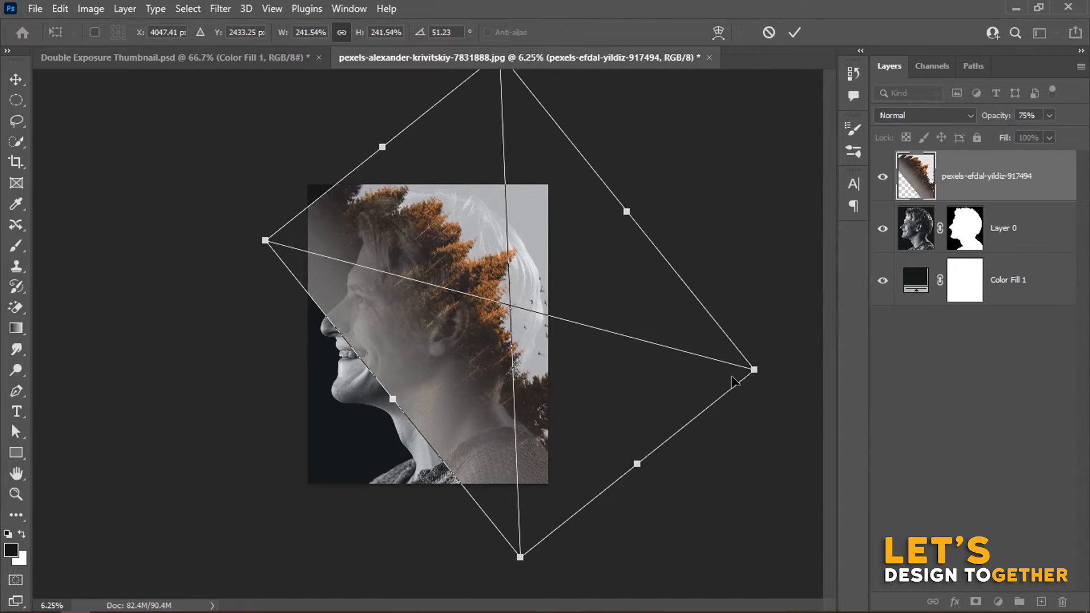
drag(781, 360, 779, 393)
drag(643, 370, 619, 384)
key(Return)
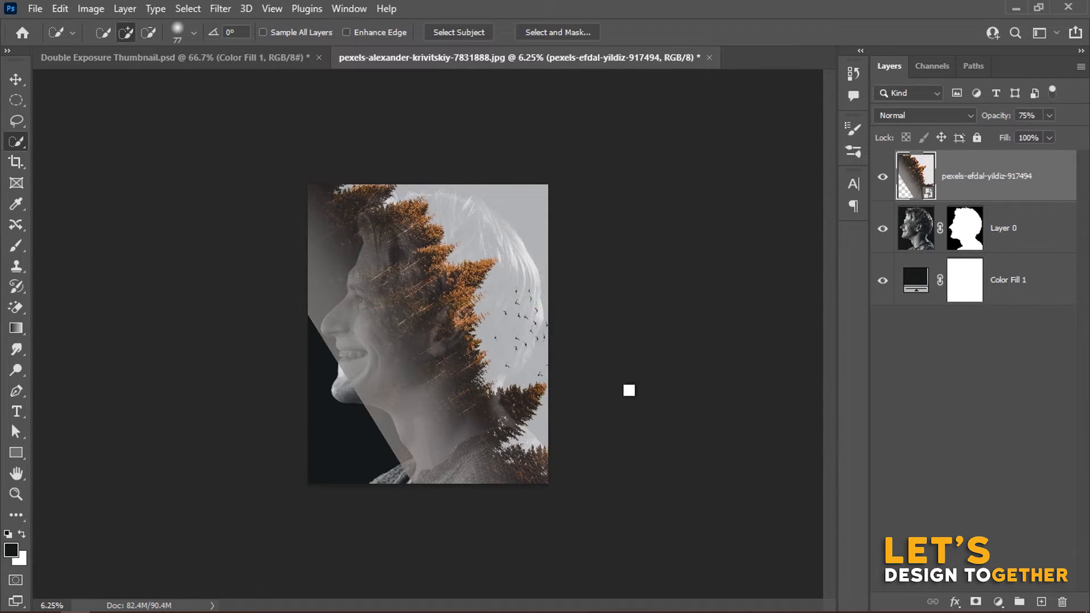
Step: Rename the forest layer as background and clip it to the portrait layer
scroll(628, 389, up, 3)
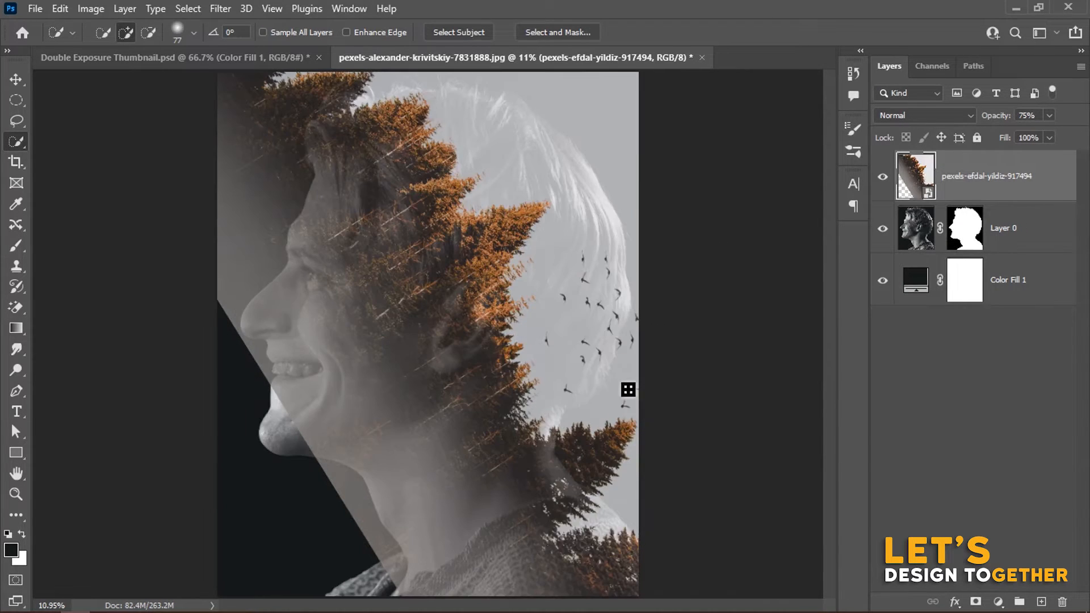
double_click(996, 181)
text(eacck)
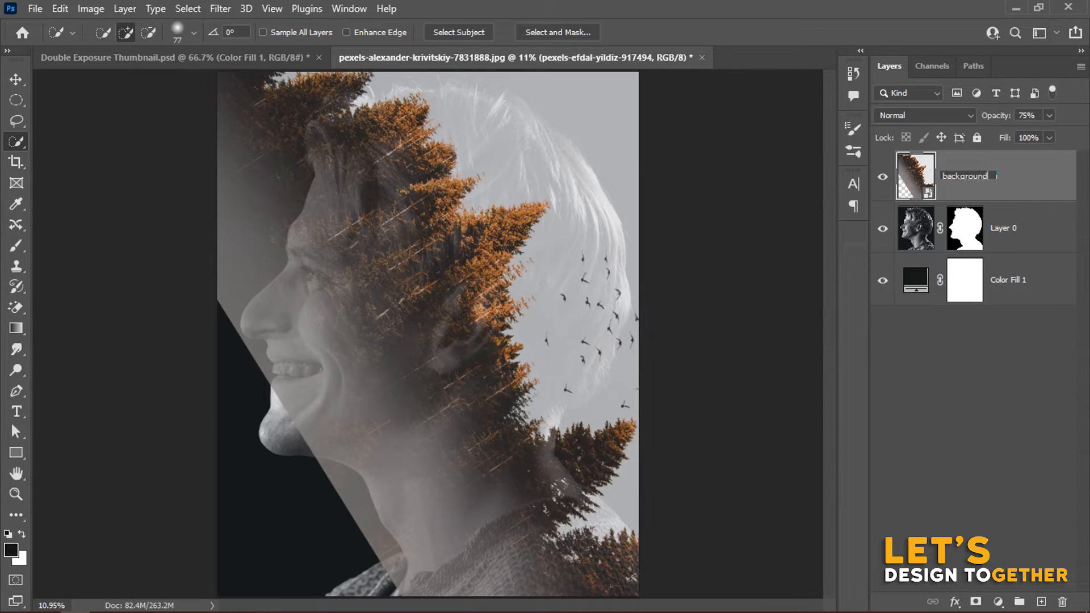
key(Return)
right_click(1049, 190)
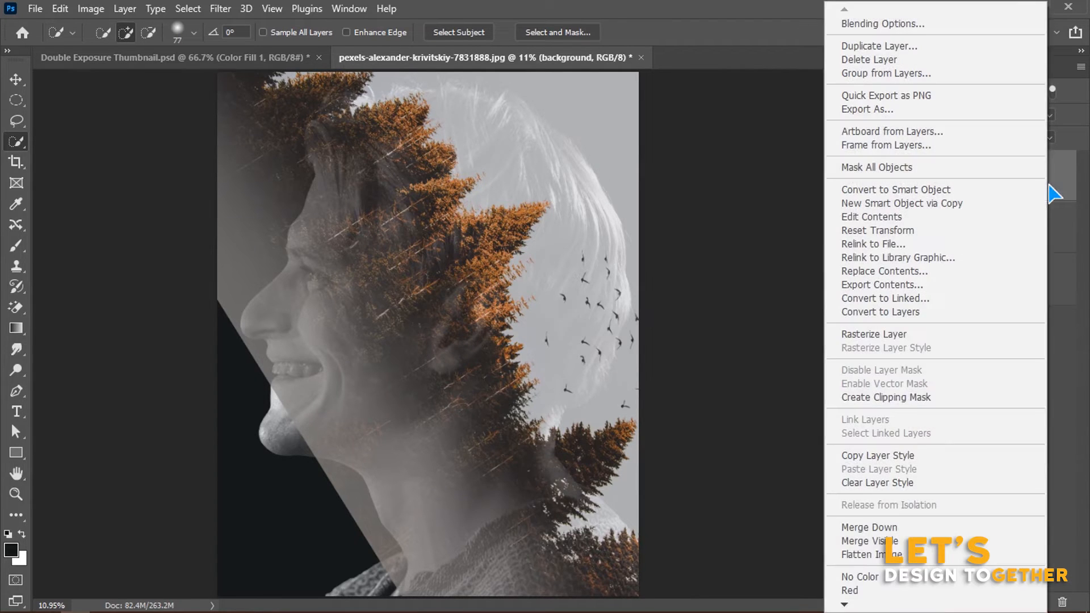
click(916, 398)
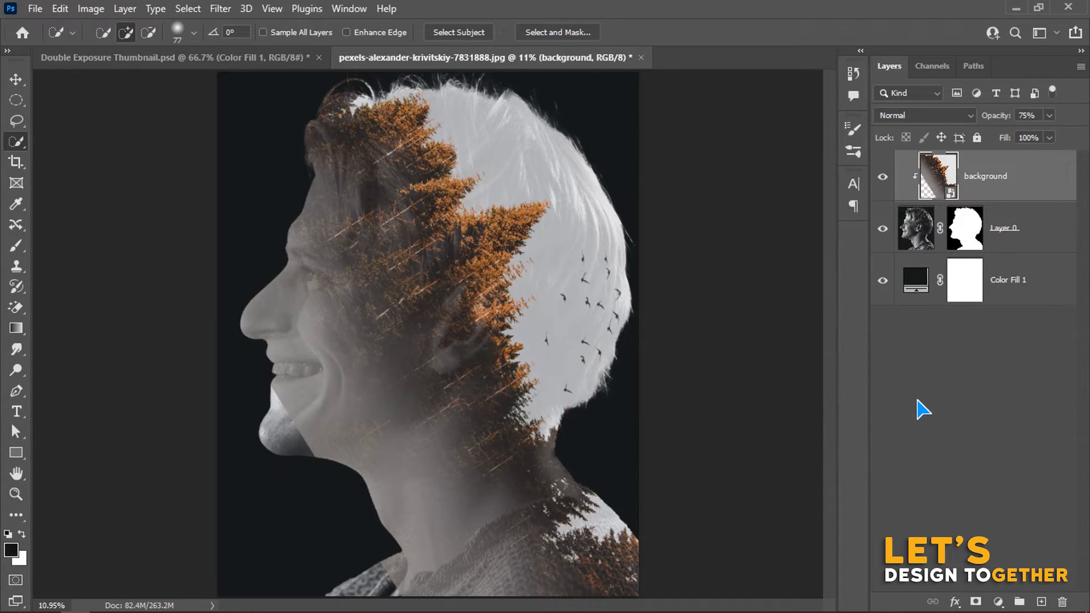
Step: Add a layer mask to the background layer and paint black over the face and neck with a soft 1000 px brush at 50% flow
click(976, 603)
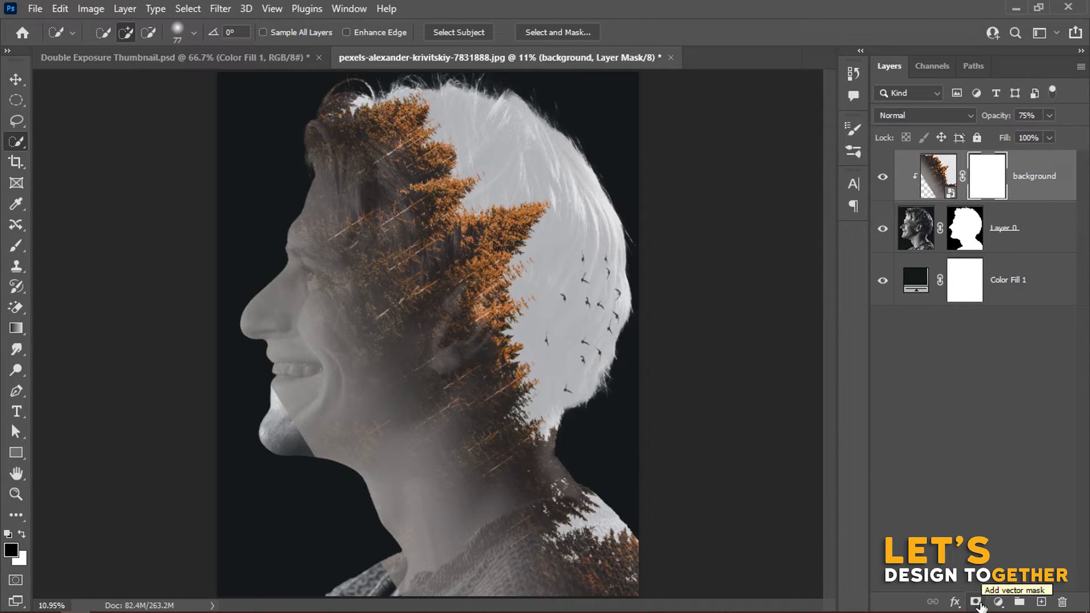
click(15, 247)
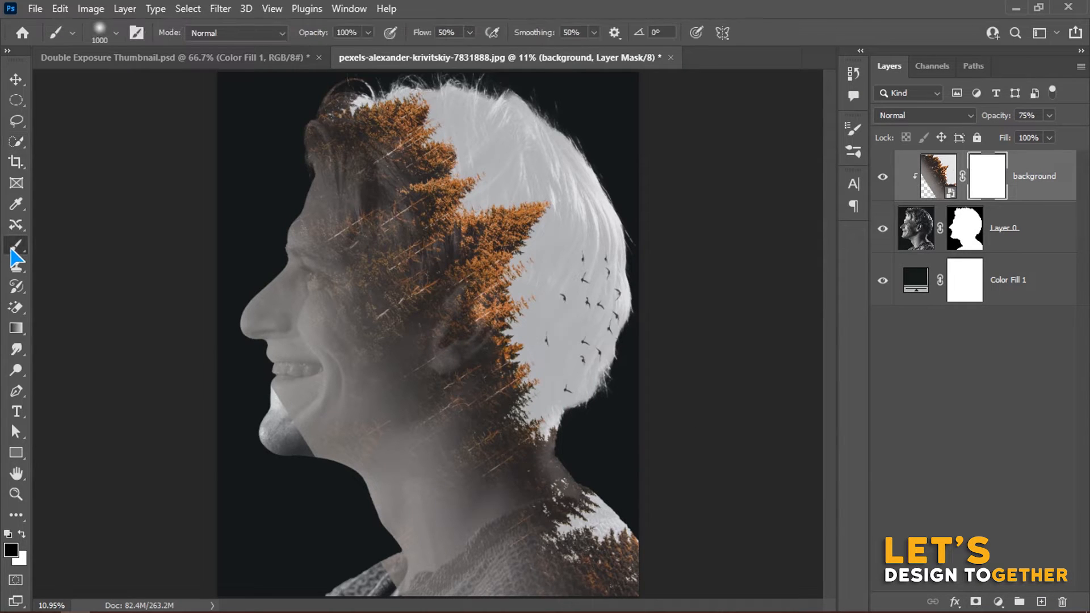
click(346, 32)
click(446, 32)
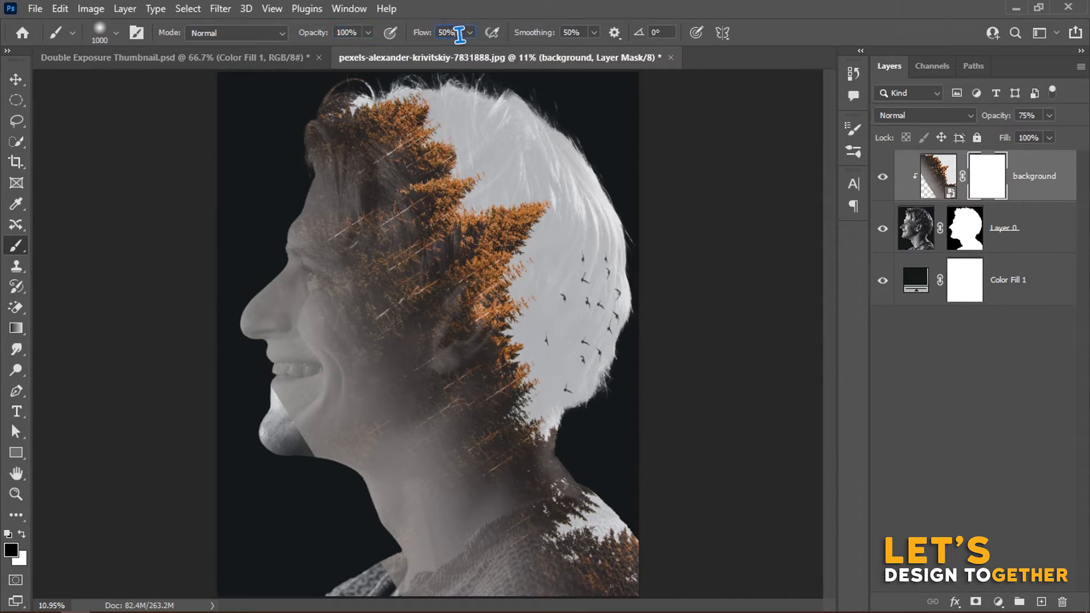
click(117, 32)
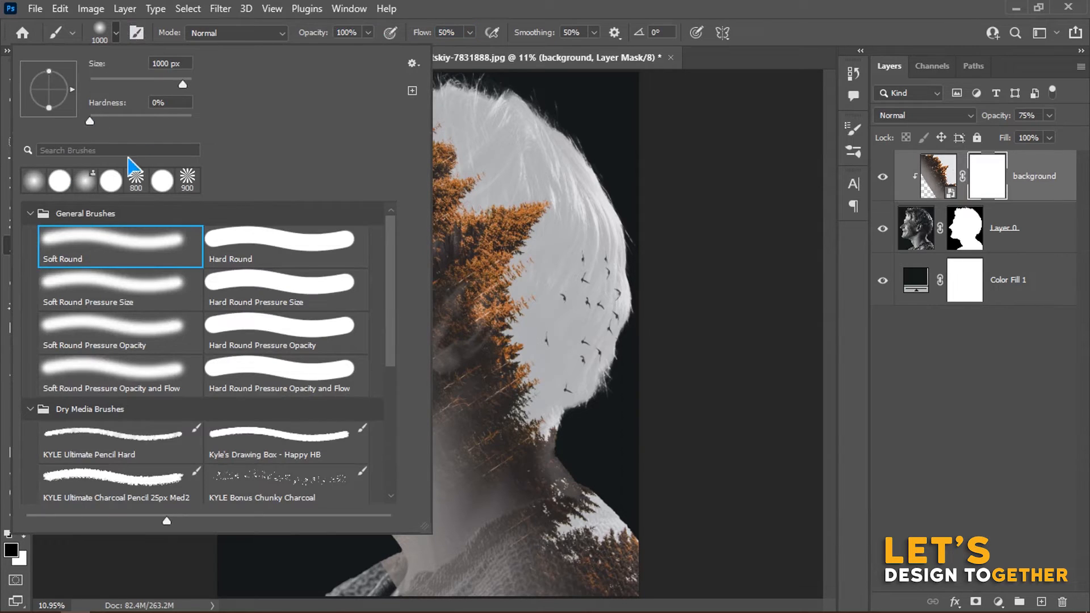
click(530, 9)
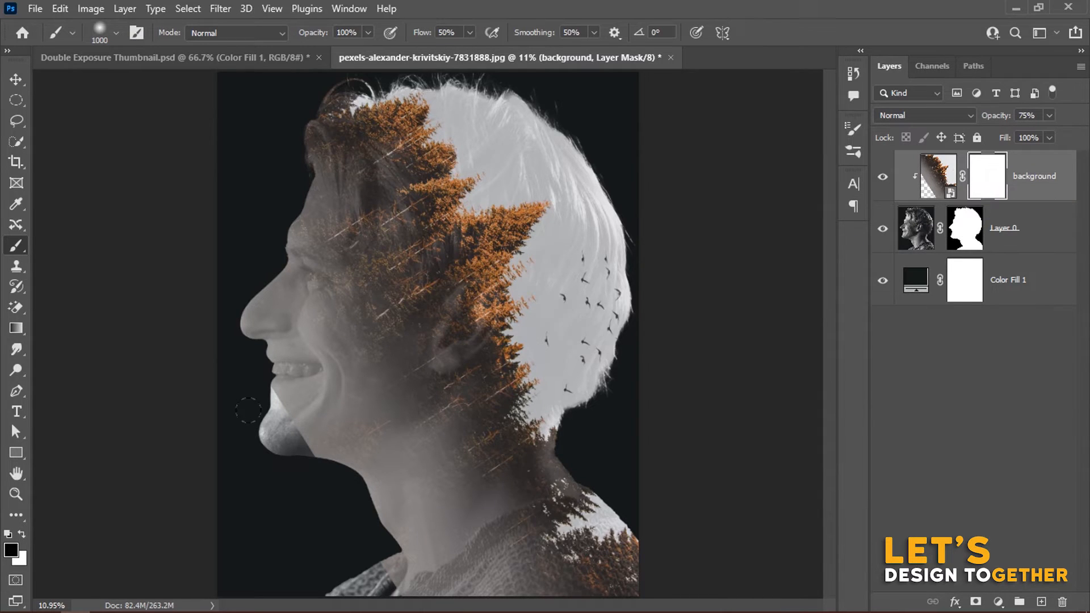
click(13, 550)
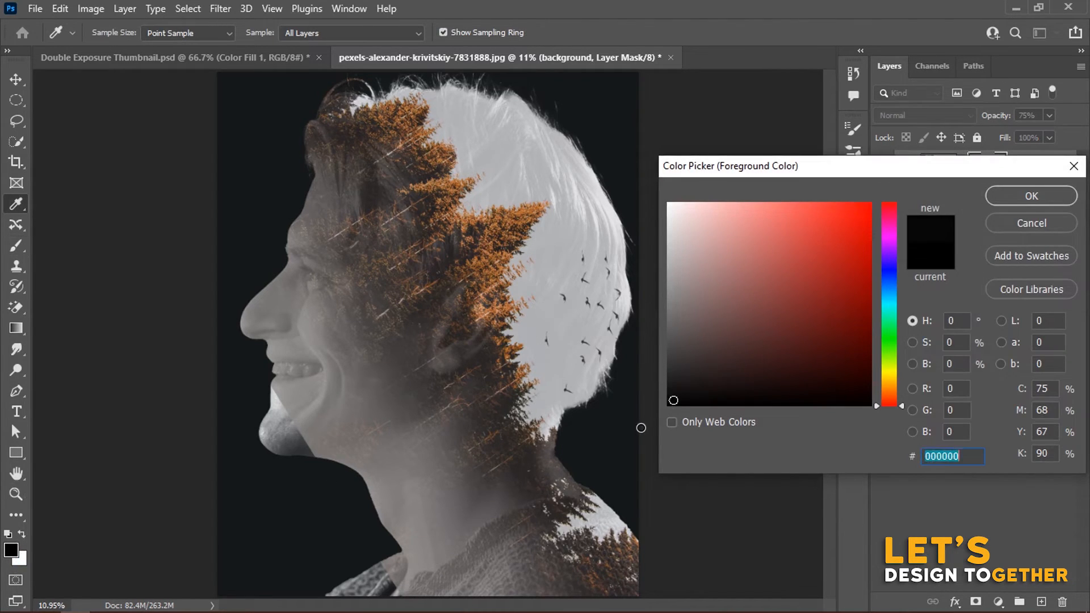
key(Return)
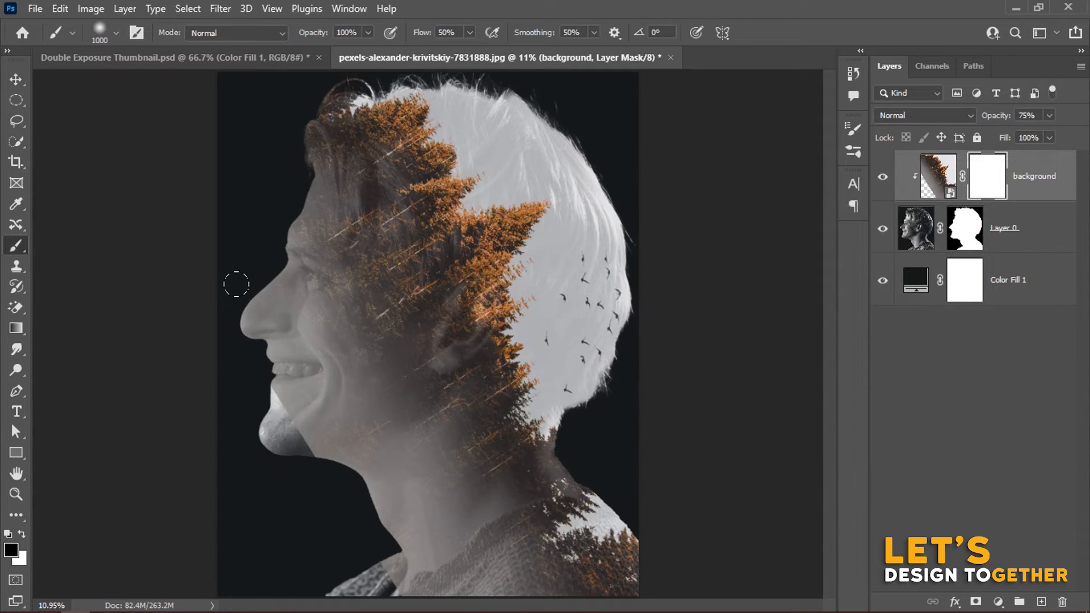
mouse_move(245, 173)
mouse_down()
mouse_move(269, 328)
mouse_move(244, 244)
mouse_move(278, 401)
mouse_move(313, 445)
mouse_move(271, 353)
mouse_move(331, 472)
mouse_move(289, 349)
mouse_move(390, 492)
mouse_move(310, 399)
mouse_move(395, 551)
mouse_move(323, 409)
mouse_move(381, 521)
mouse_up()
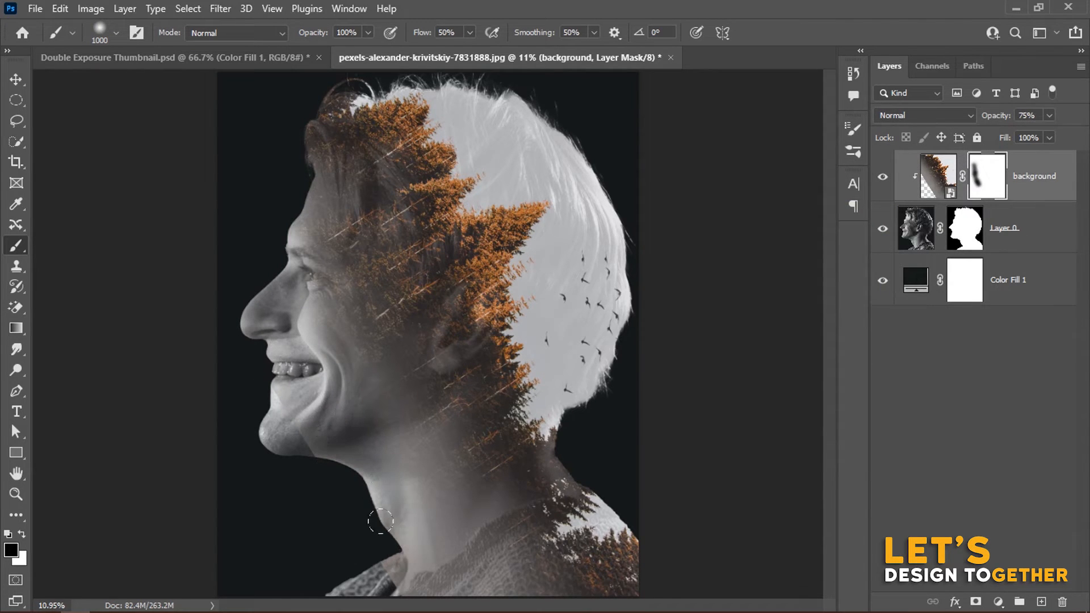
mouse_move(395, 575)
mouse_down()
mouse_move(308, 412)
mouse_move(331, 444)
mouse_move(208, 116)
mouse_move(284, 204)
mouse_move(318, 288)
mouse_move(331, 281)
mouse_move(288, 194)
mouse_move(364, 394)
mouse_move(356, 458)
mouse_move(394, 559)
mouse_move(401, 434)
mouse_move(326, 275)
mouse_move(318, 205)
mouse_move(265, 173)
mouse_up()
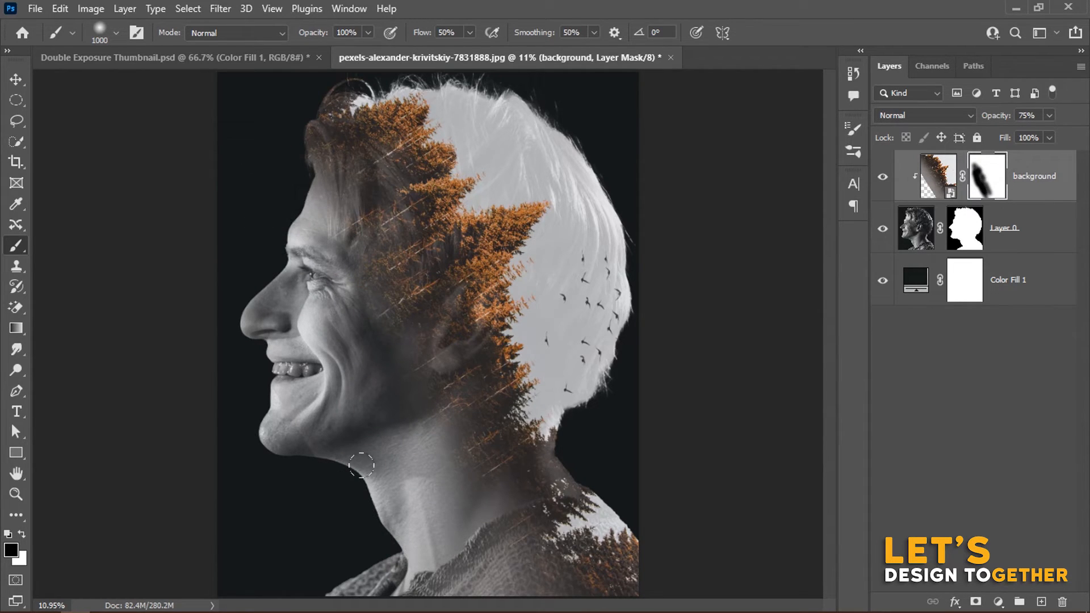
Step: Set the background layer's opacity to 100%
click(912, 239)
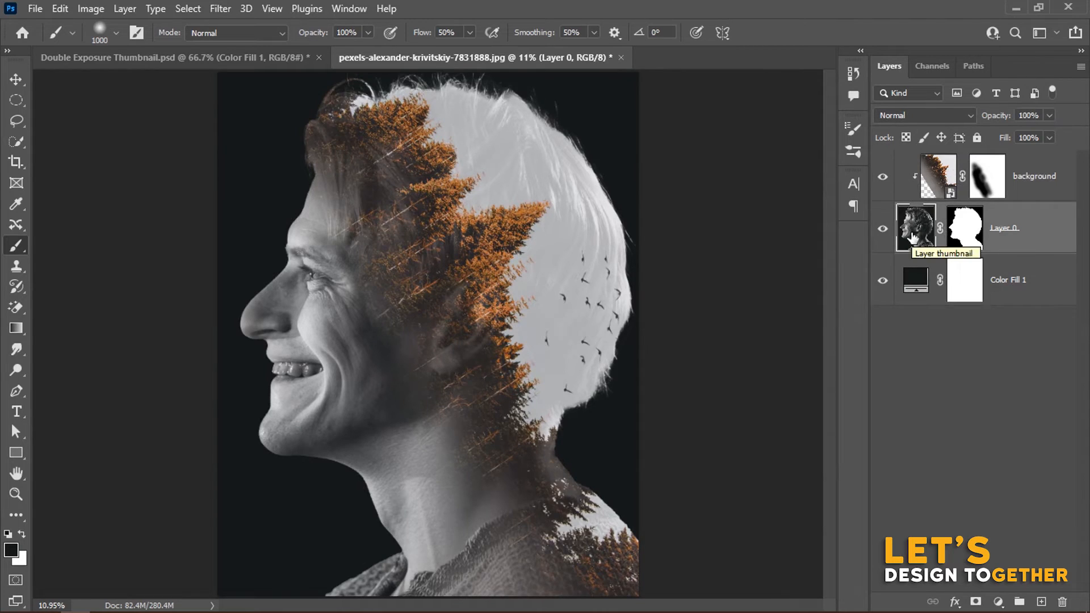
click(1026, 190)
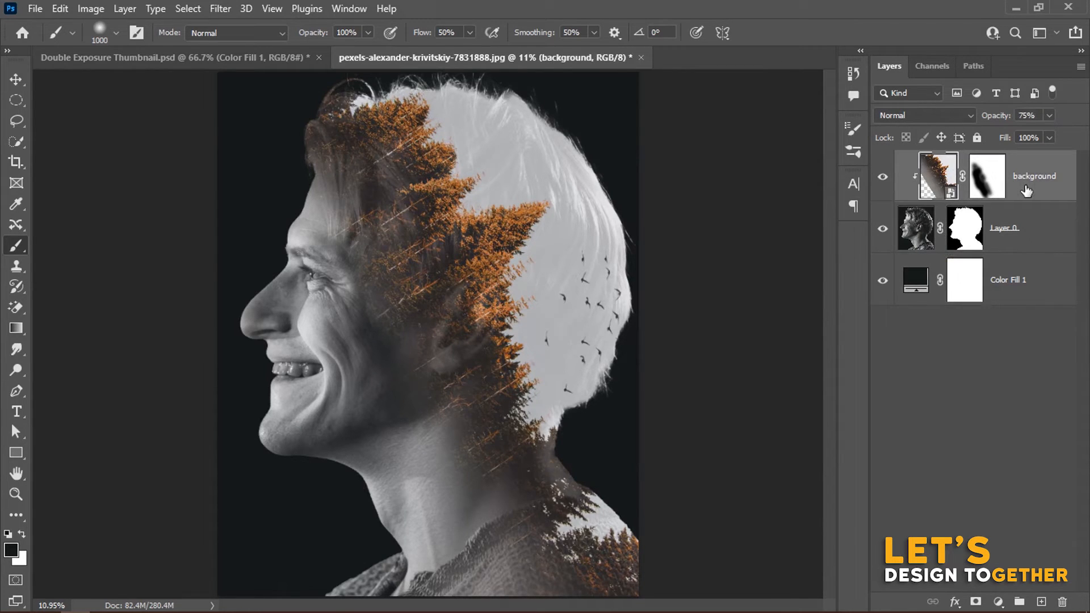
click(1029, 115)
text(100)
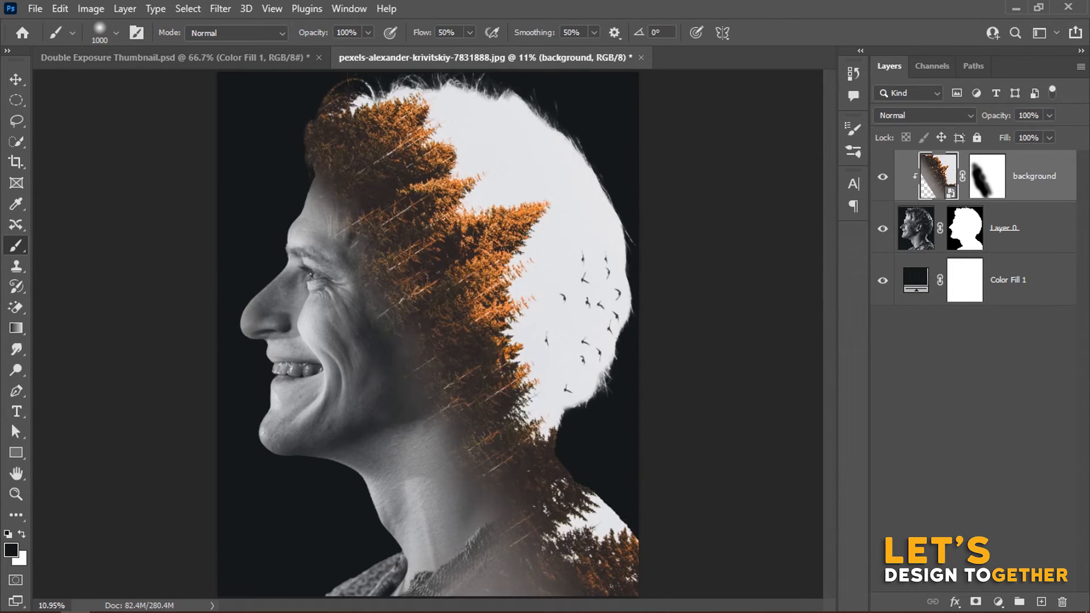
Step: Recolor the solid fill layer to e5e6e8, sampled from the forest image's sky, and select the portrait layer
click(917, 281)
double_click(919, 283)
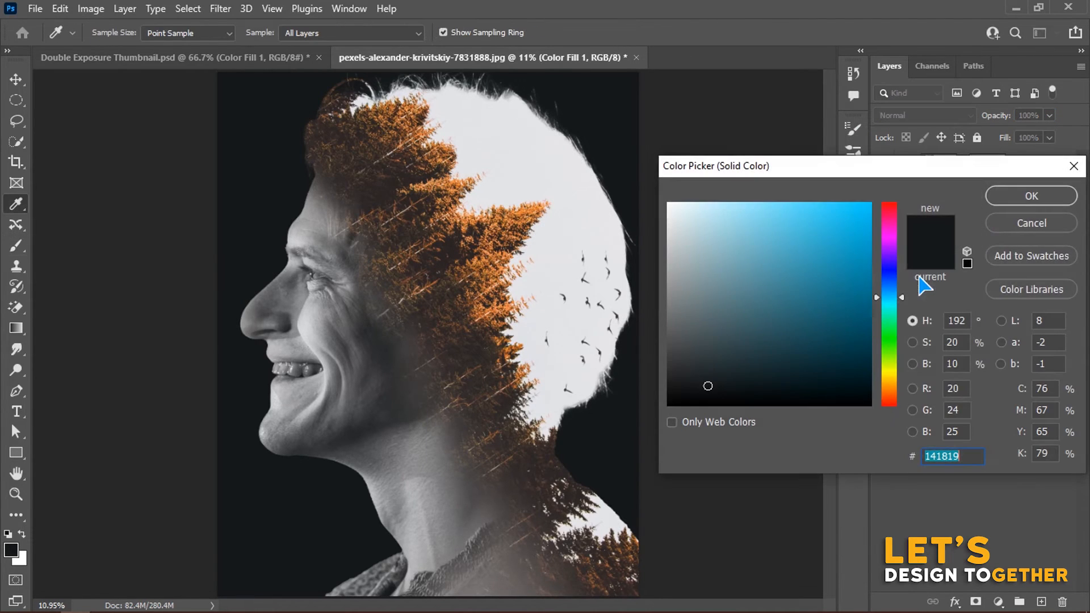
click(536, 162)
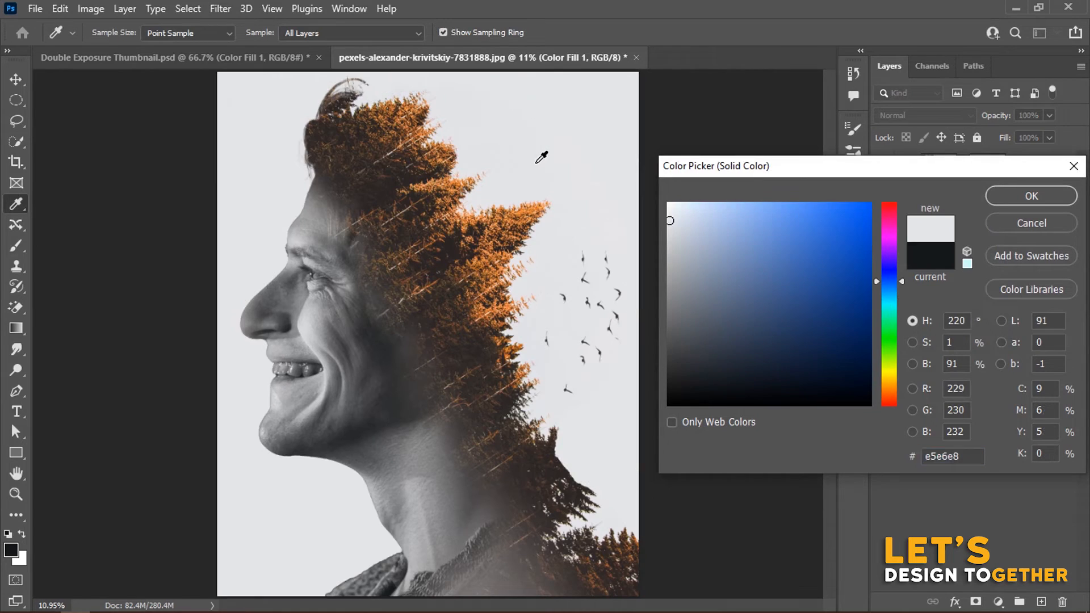
click(1032, 196)
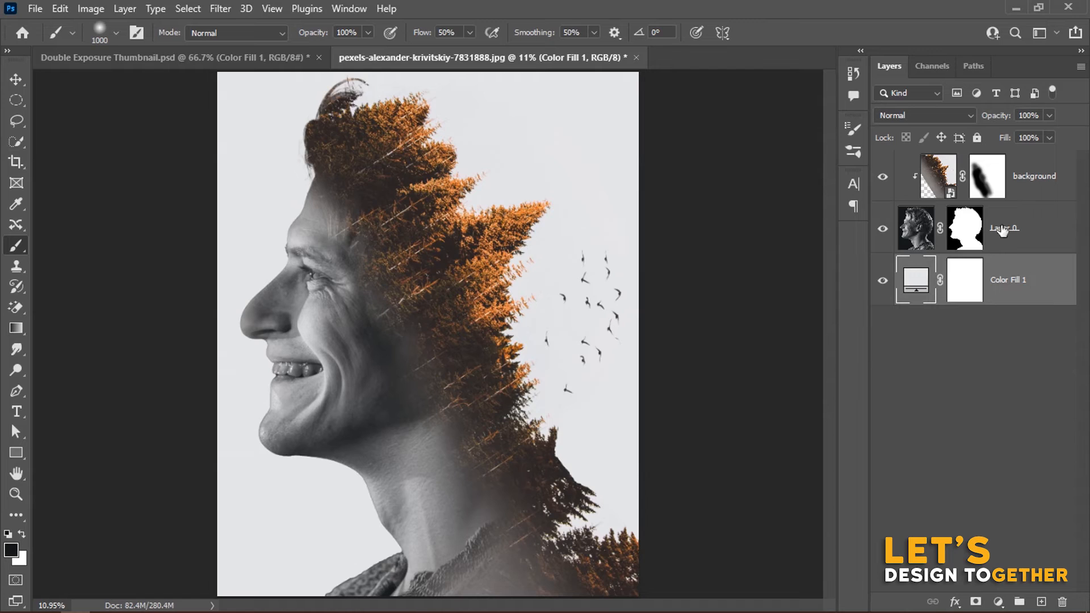
click(926, 232)
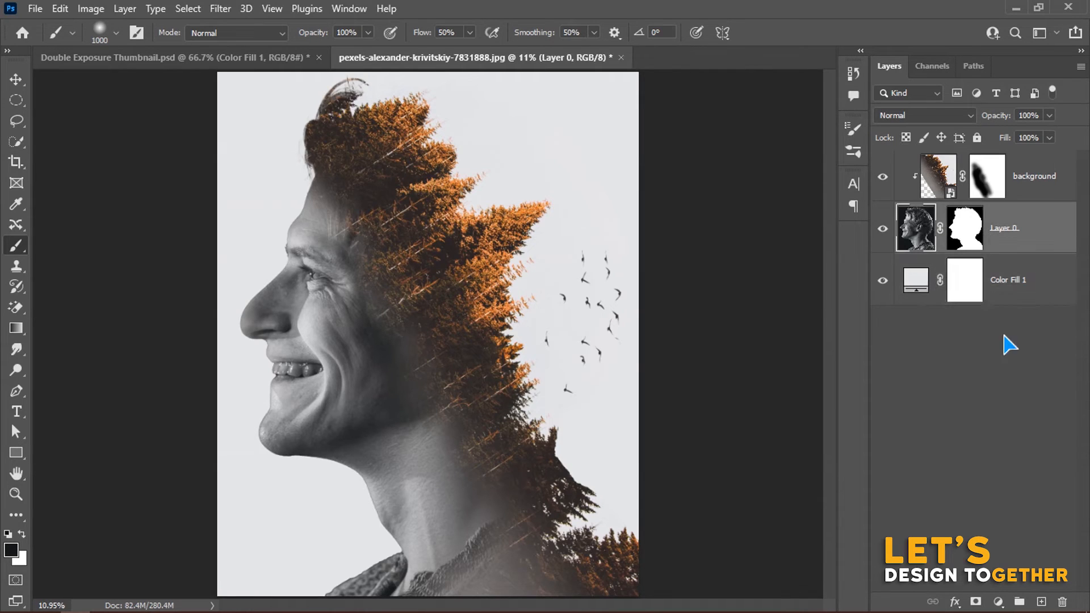
Step: Add a Curves adjustment above the portrait layer and move its black point inward to deepen the portrait's shadows
click(999, 603)
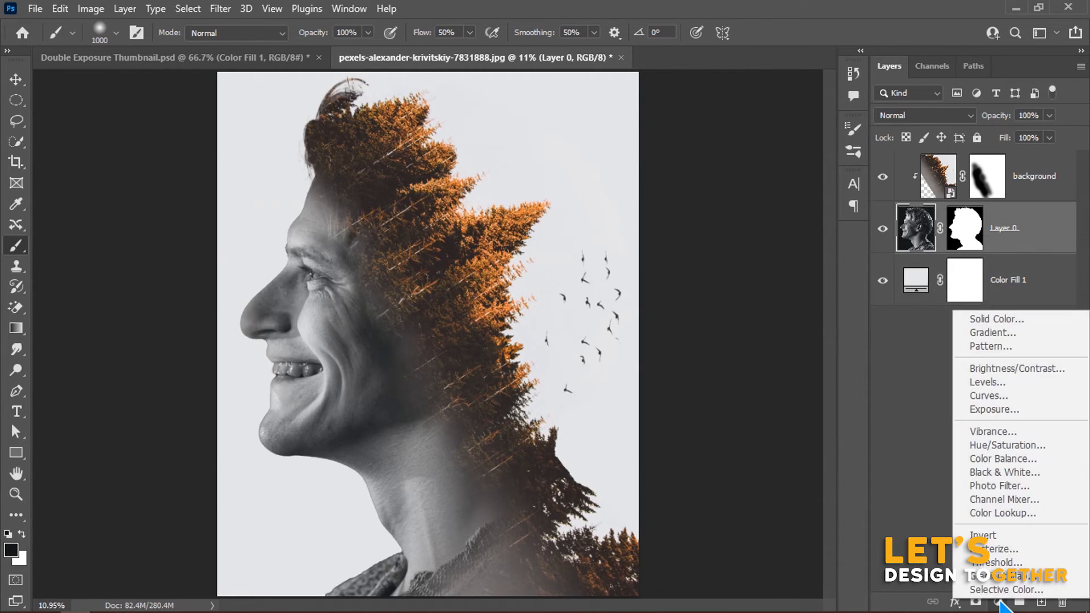
click(1002, 403)
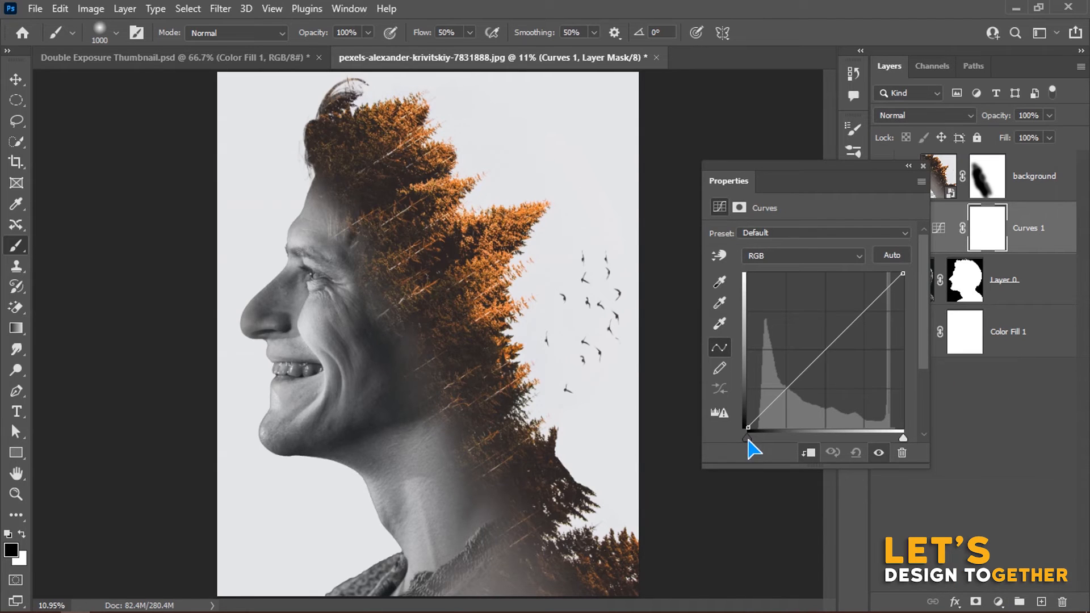
drag(748, 441, 766, 441)
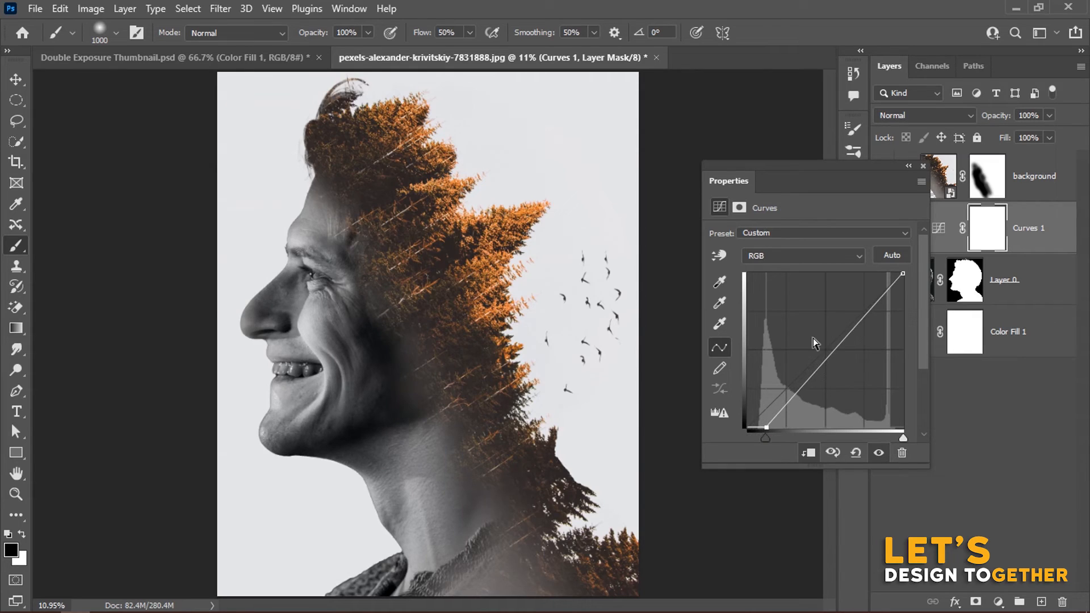
click(926, 169)
Step: Add a gradient fill layer above the background layer using the Orange_05 preset from the Oranges group
click(974, 182)
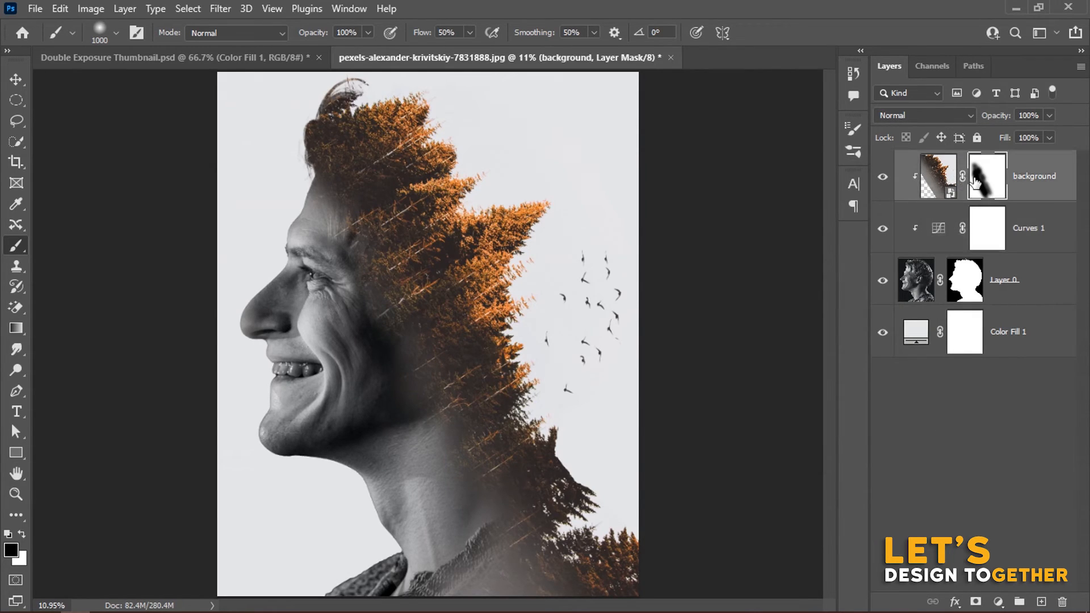
click(998, 603)
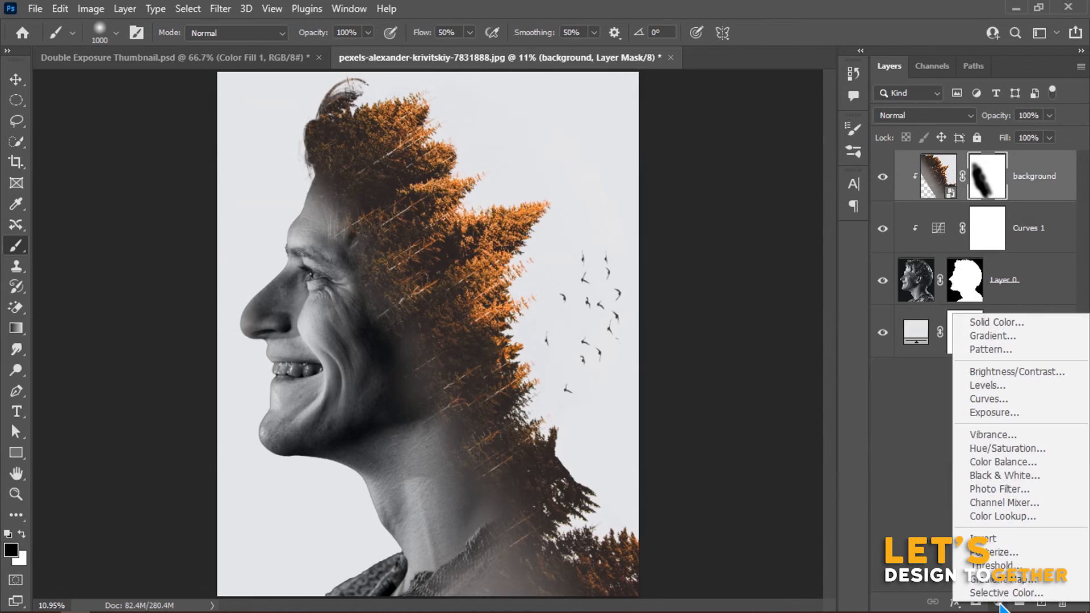
click(1006, 336)
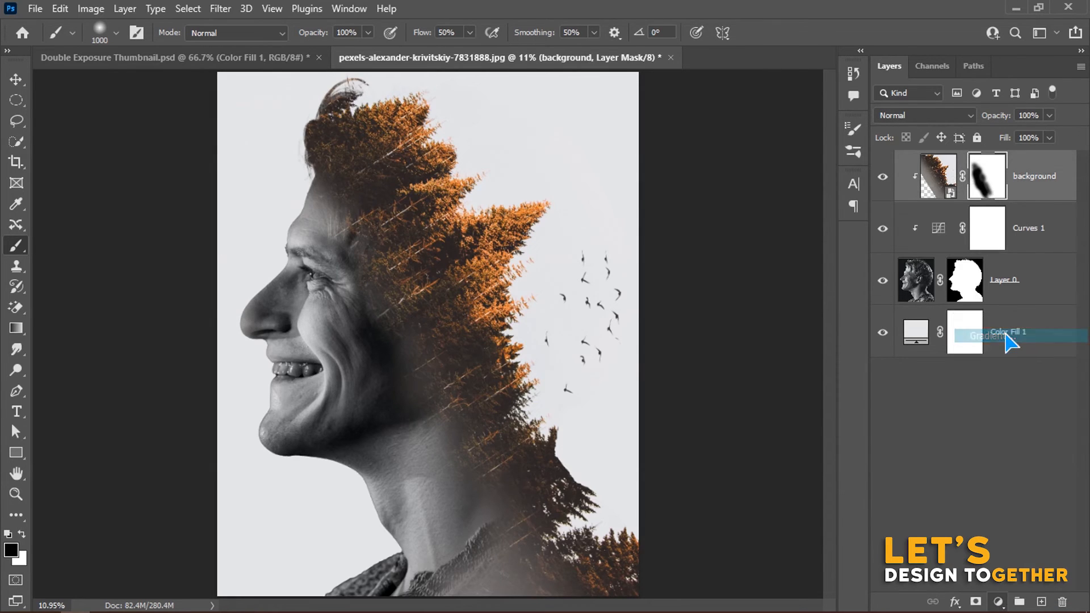
click(628, 187)
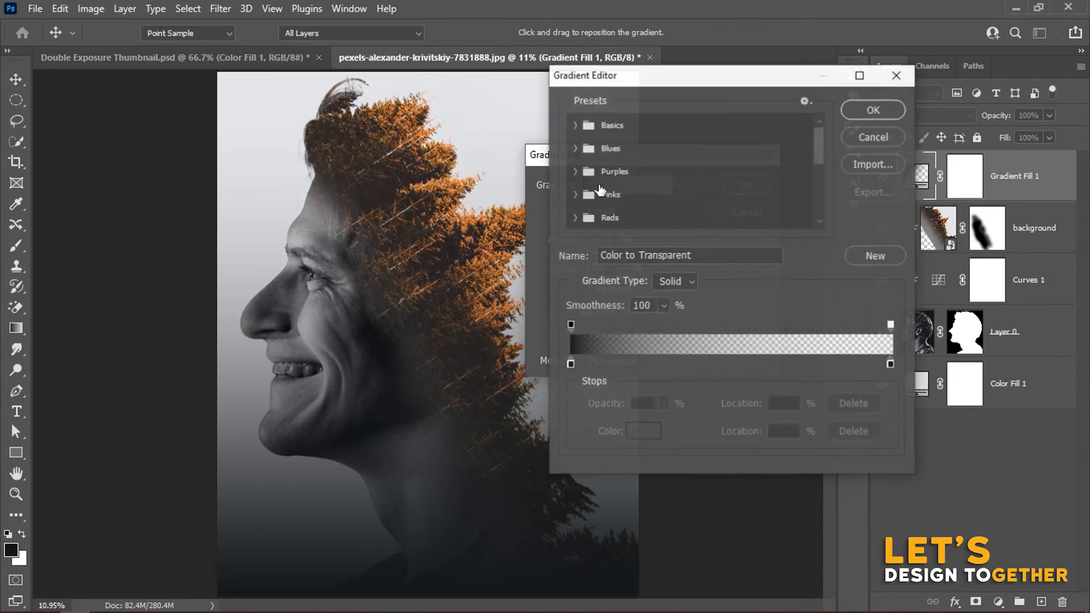
drag(817, 141, 822, 156)
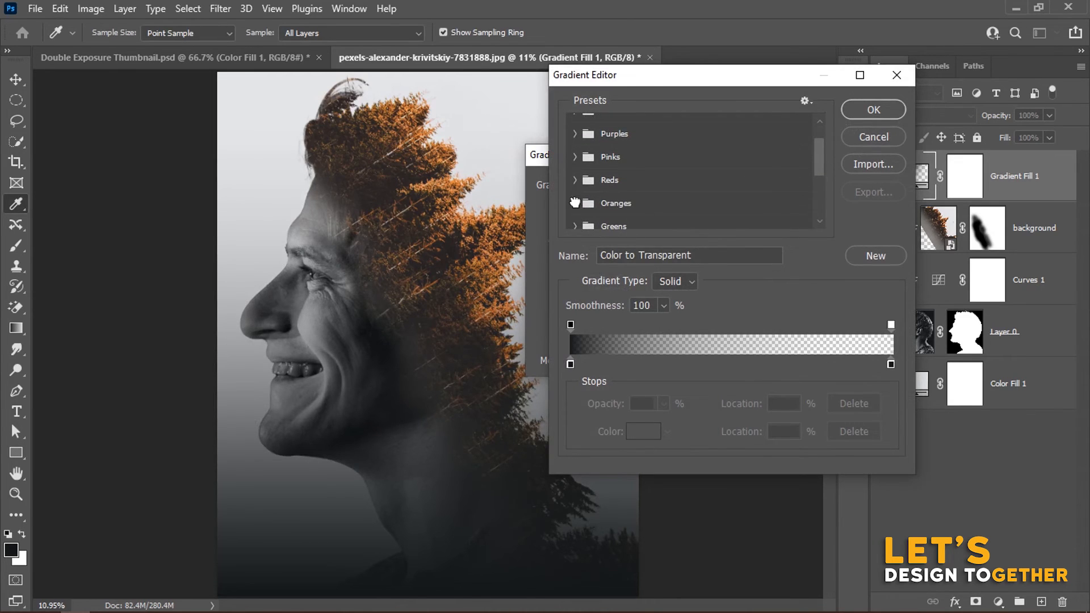
click(575, 206)
drag(817, 143, 819, 149)
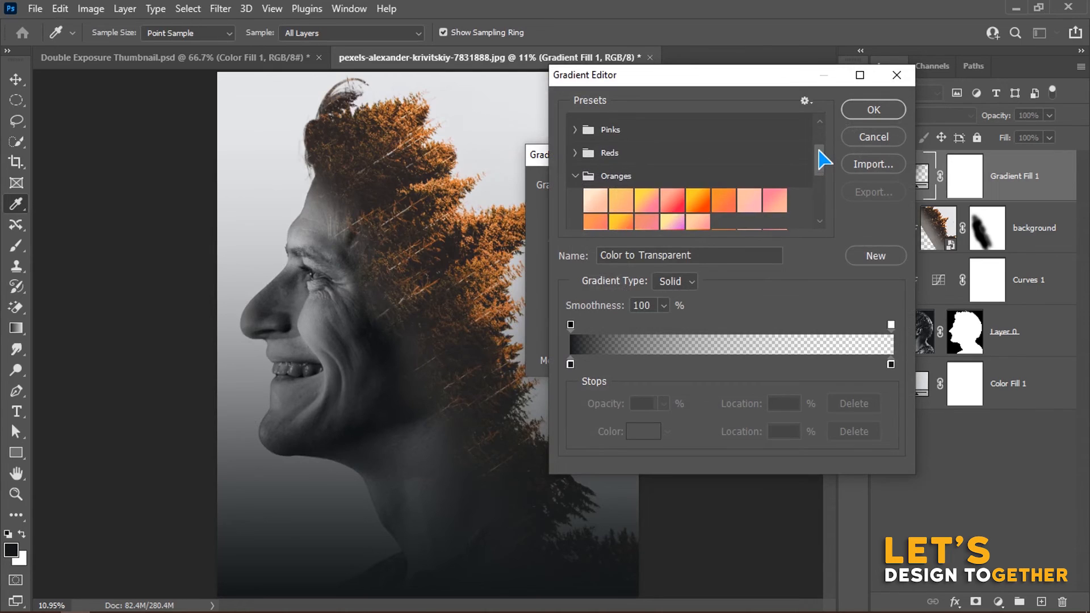
click(692, 204)
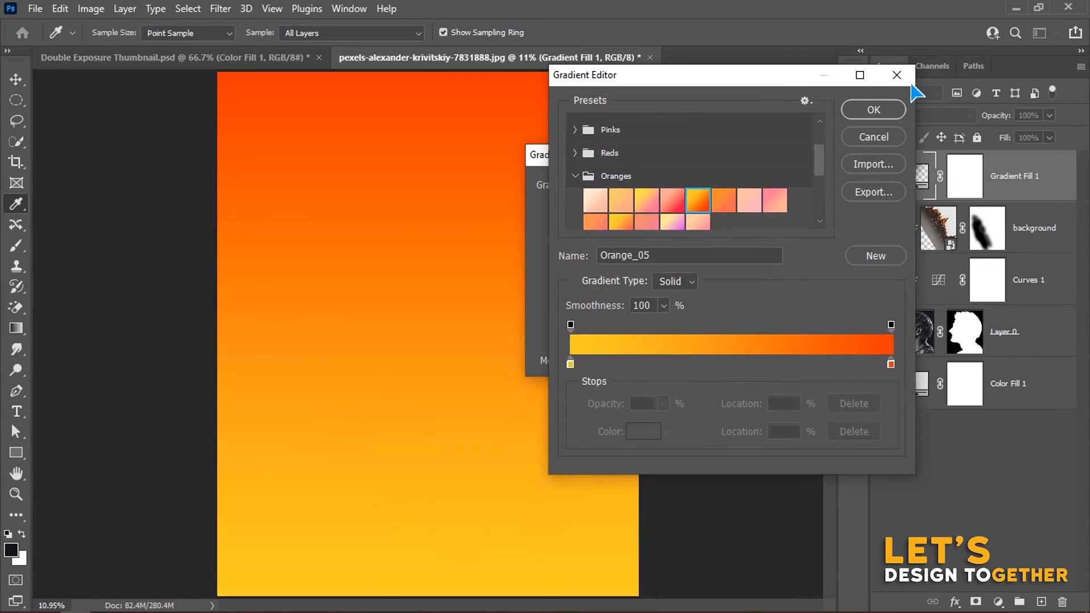
click(873, 109)
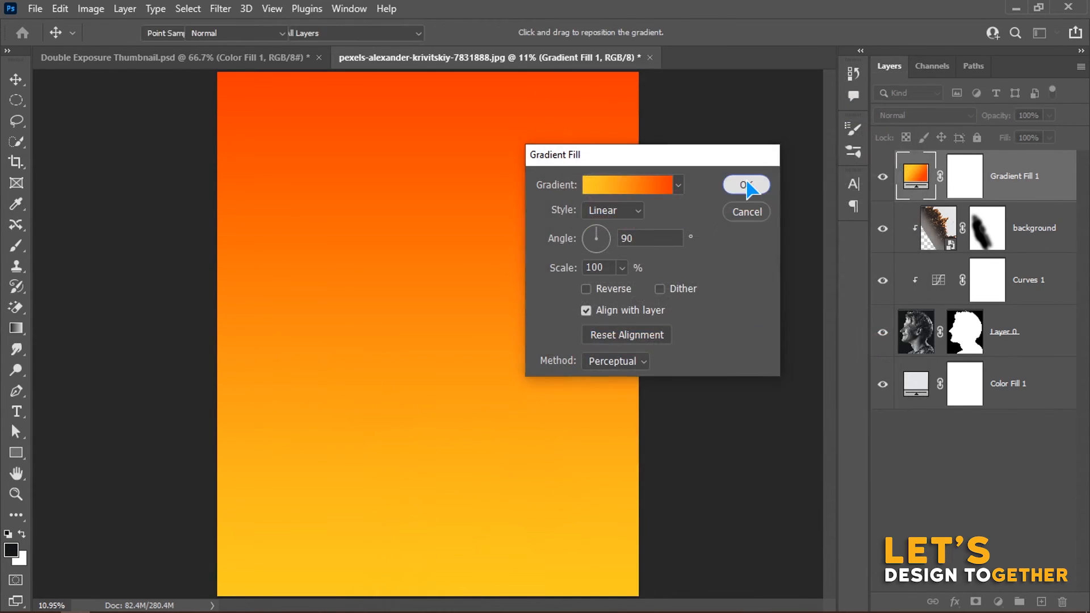
click(746, 185)
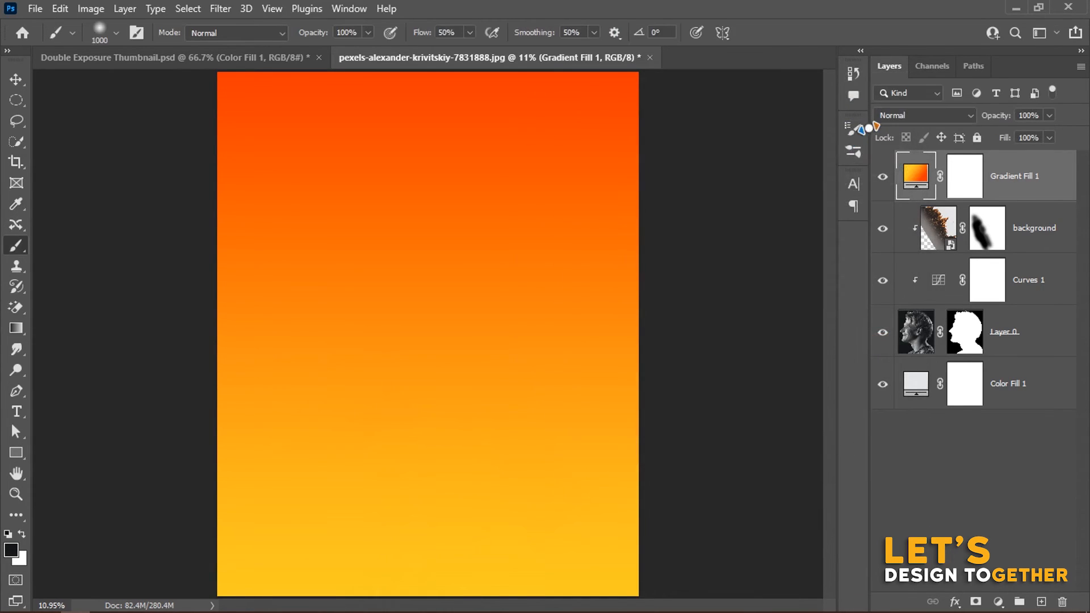
Step: Set the gradient fill layer's blend mode to Overlay and its opacity to 50%
click(942, 120)
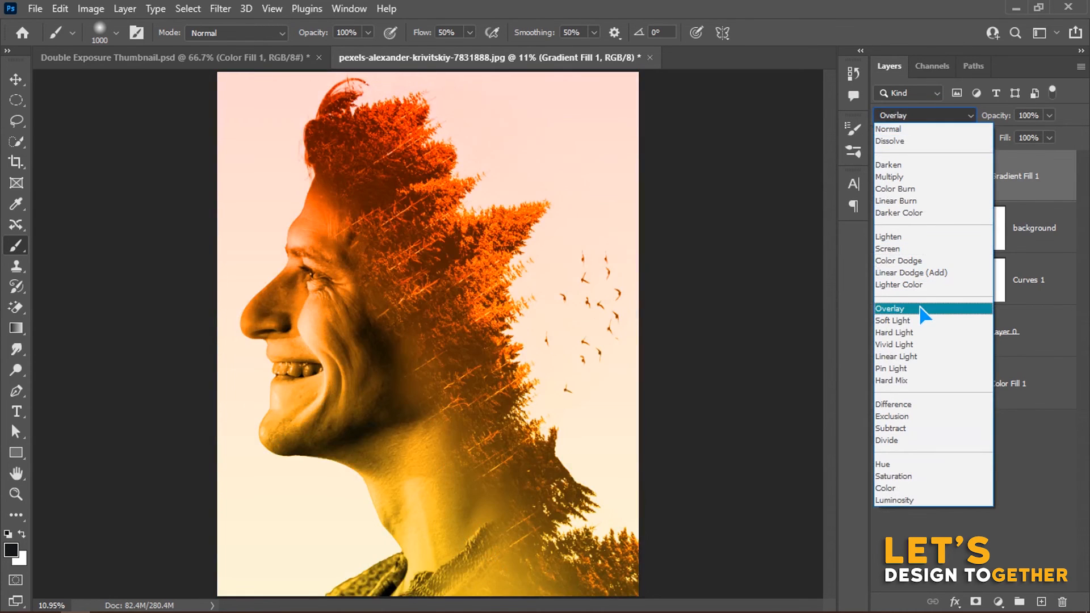
click(923, 310)
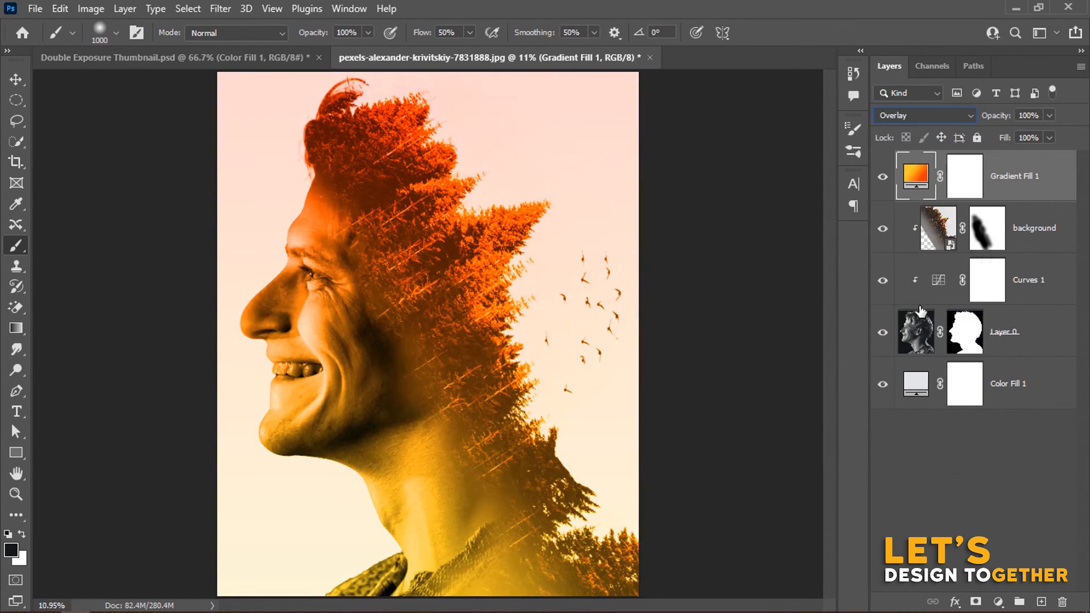
click(1036, 115)
text(50)
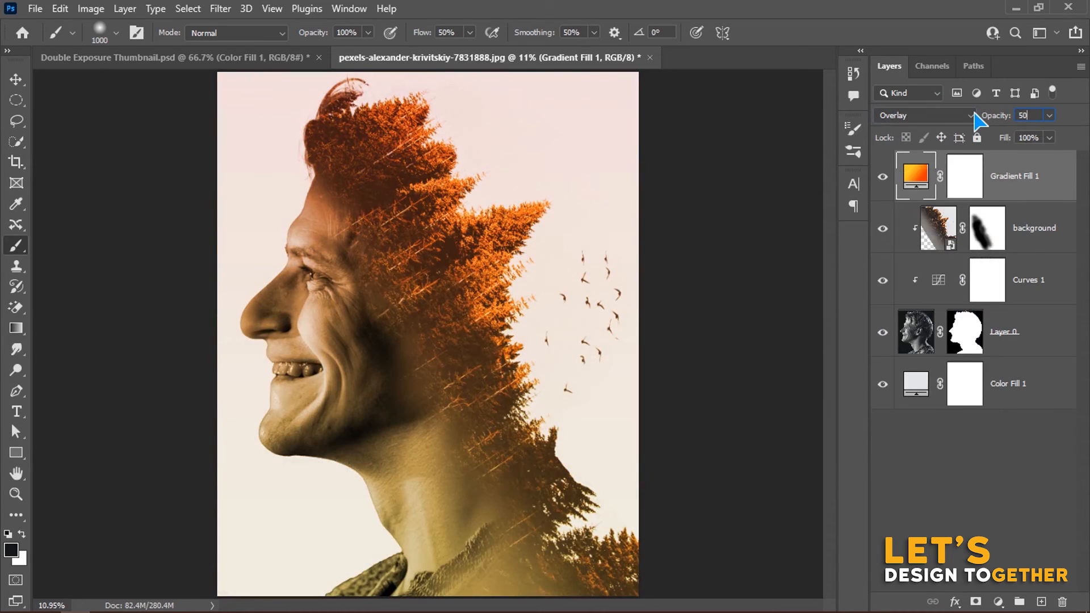
key(Return)
Step: Add a solid color fill layer in c56125 above the gradient fill and set its blend mode to Color
click(997, 602)
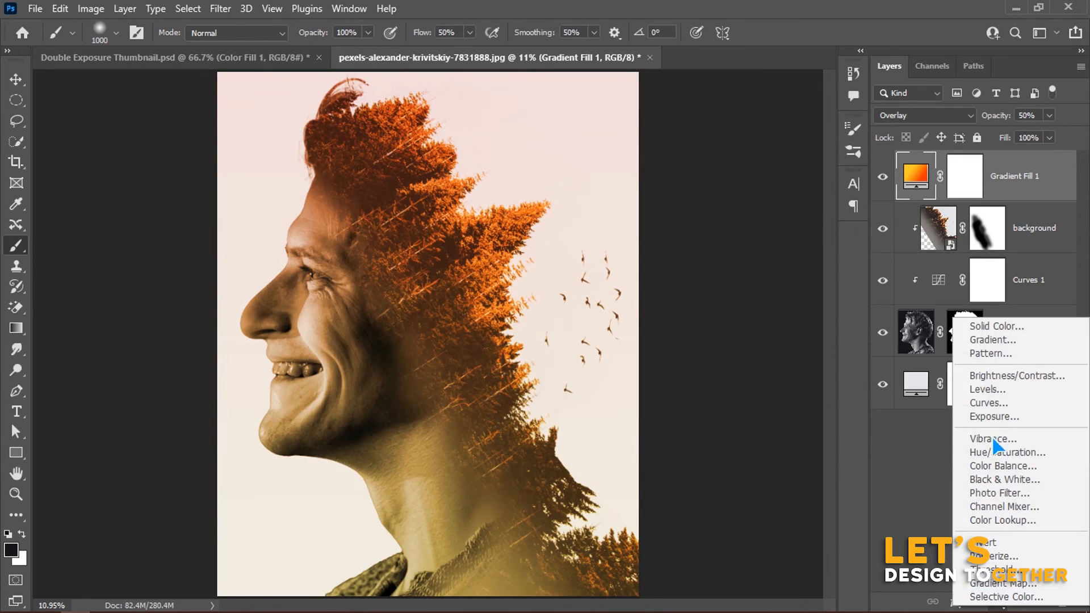
click(1002, 330)
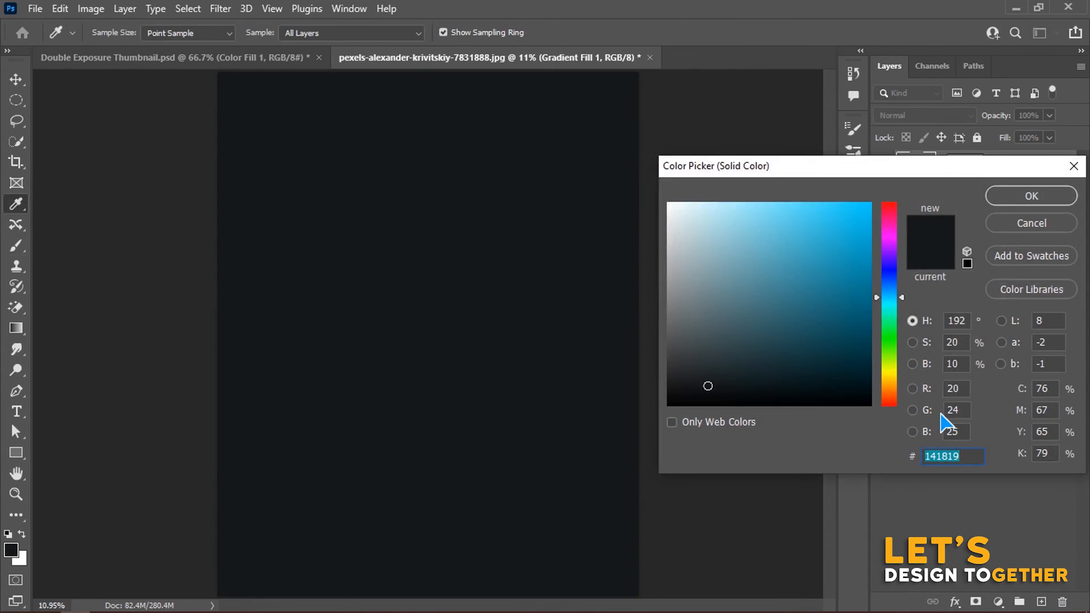
text(c56125)
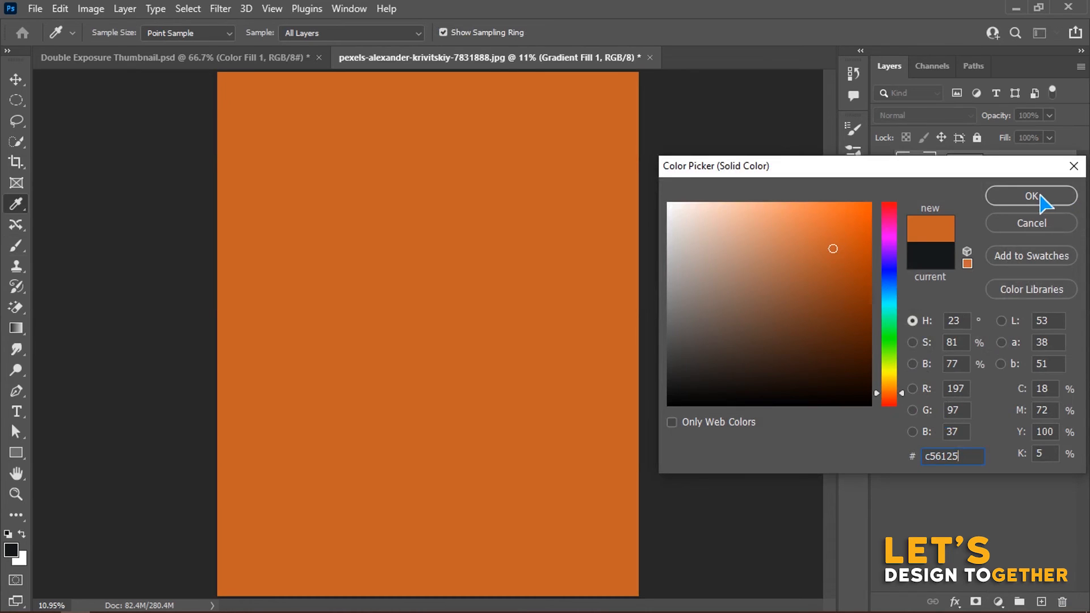
click(1038, 195)
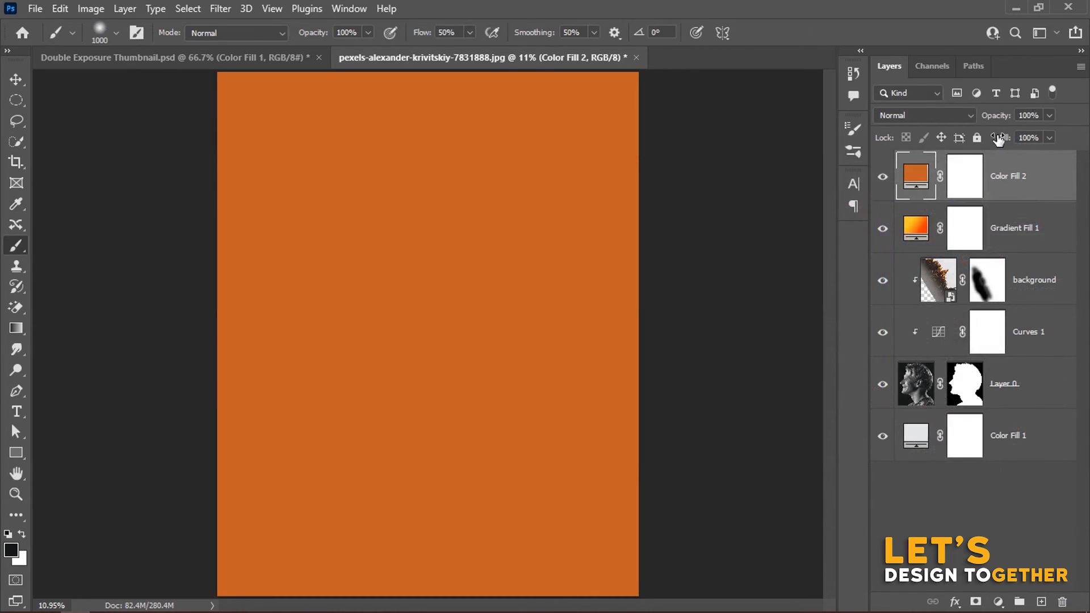
click(945, 117)
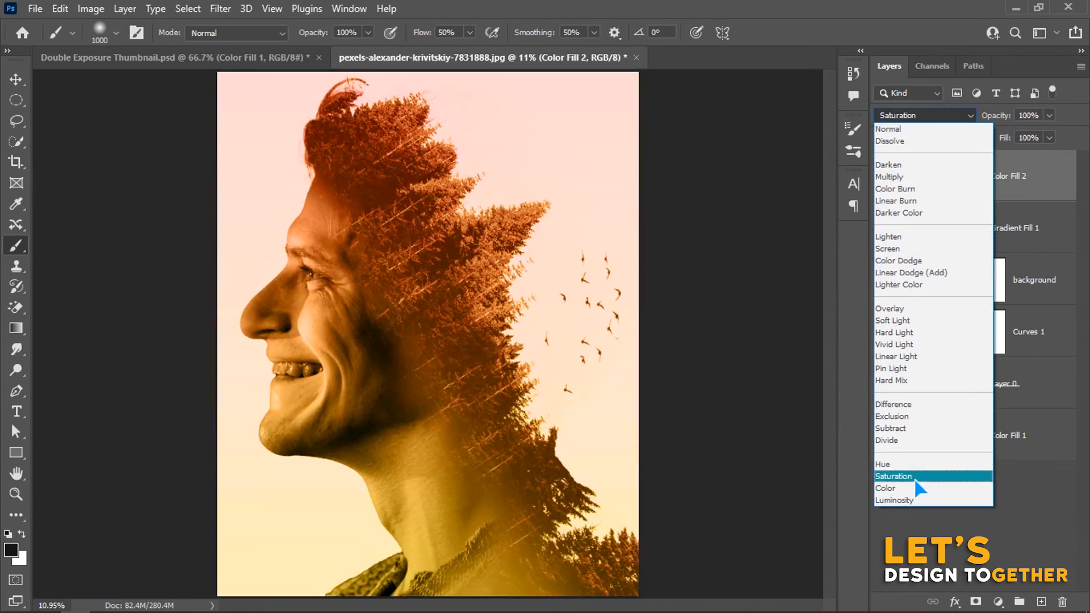
click(916, 488)
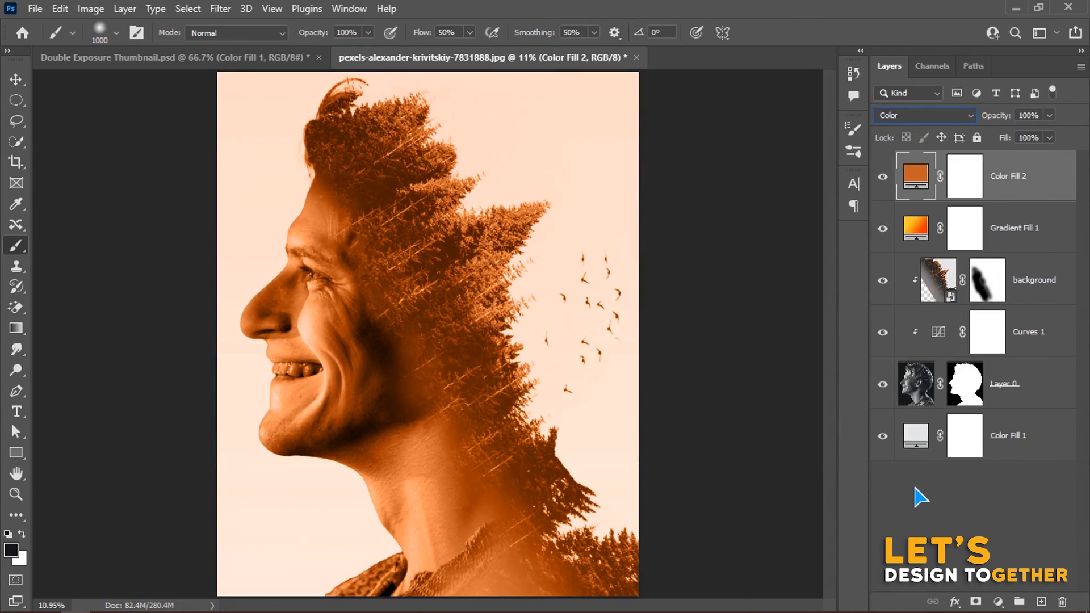